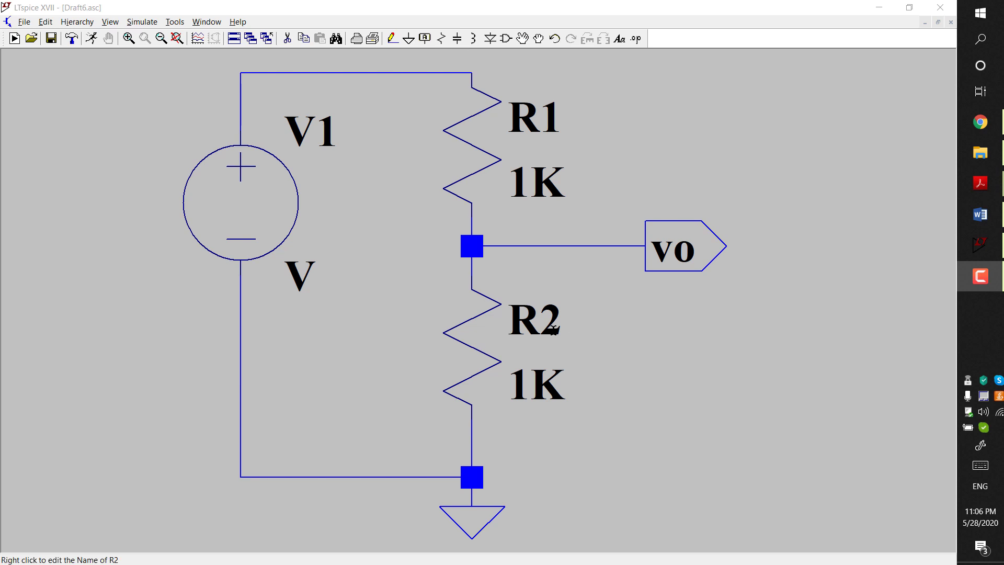
Step: Open the simulation command settings and choose the DC Transfer analysis
left_click(46, 22)
mouse_move(107, 21)
mouse_move(144, 22)
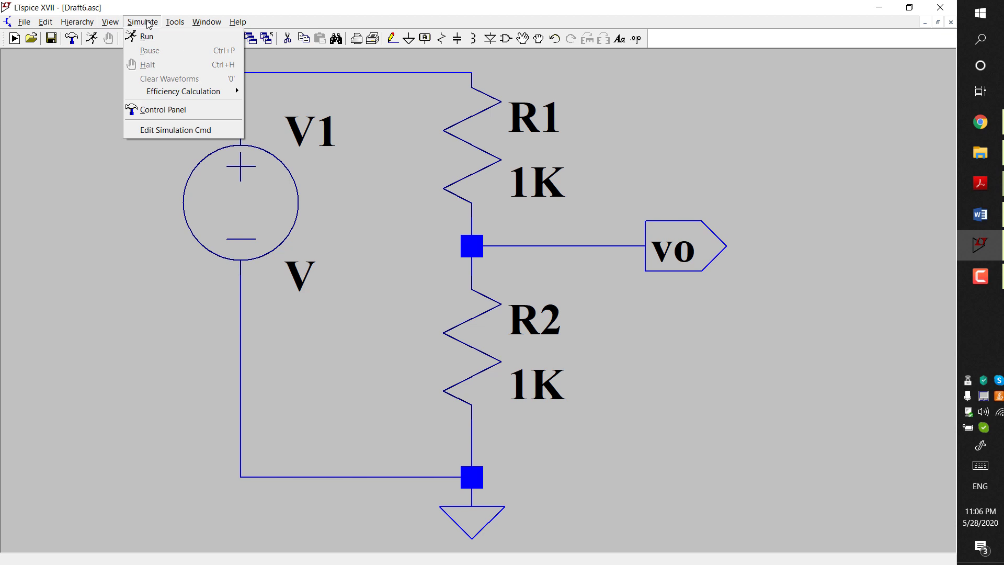
left_click(175, 131)
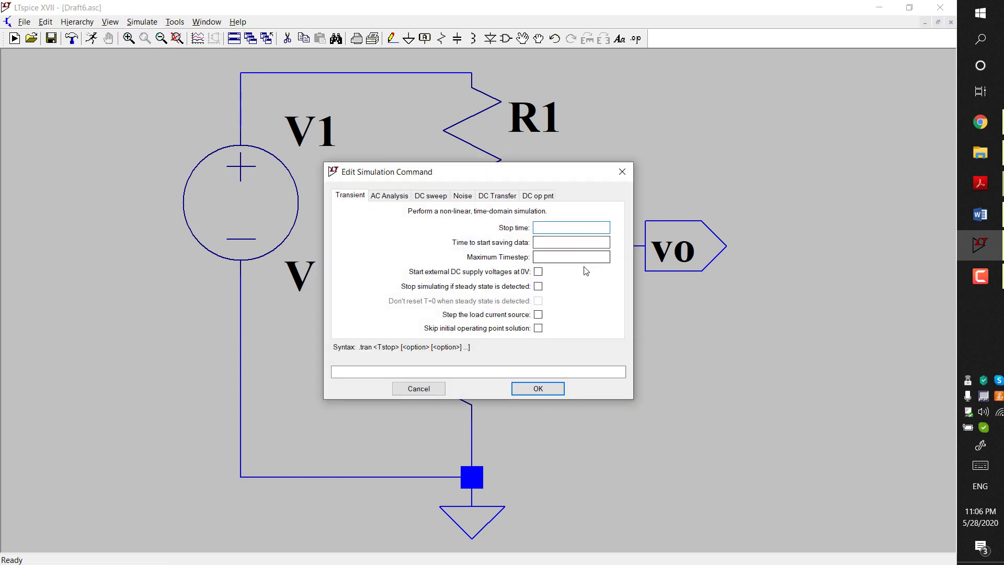
left_click_drag(552, 188, 831, 308)
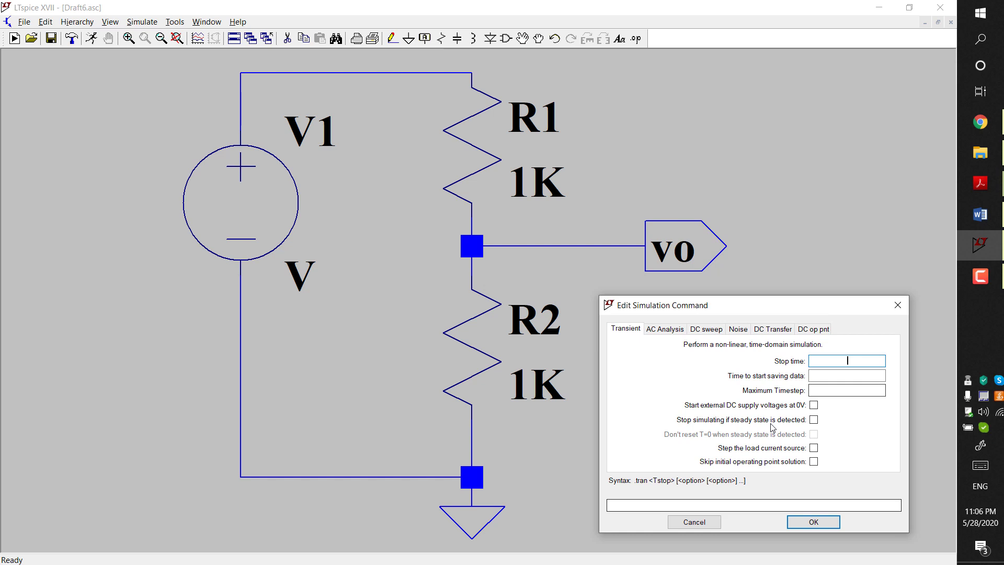
left_click(811, 329)
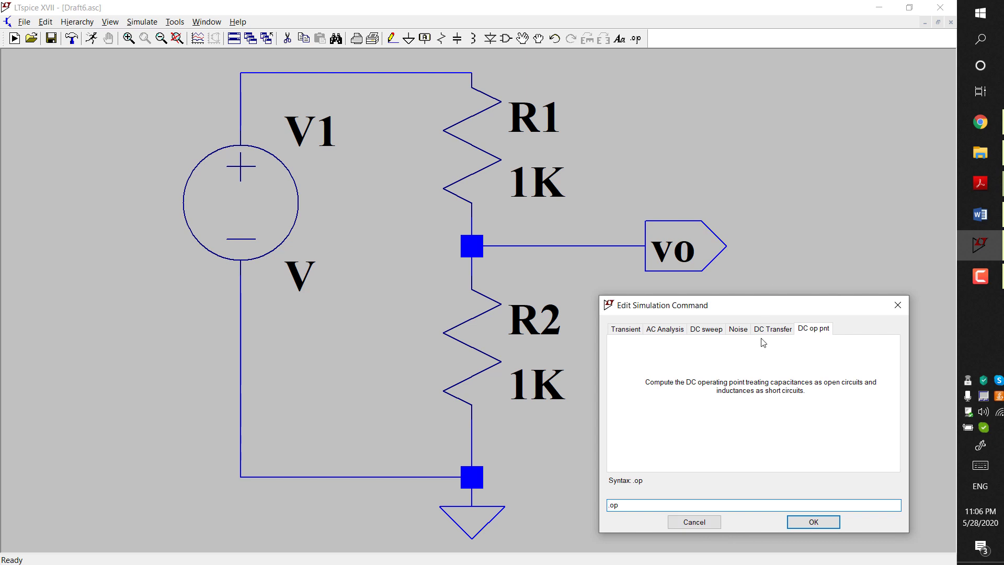
left_click(776, 334)
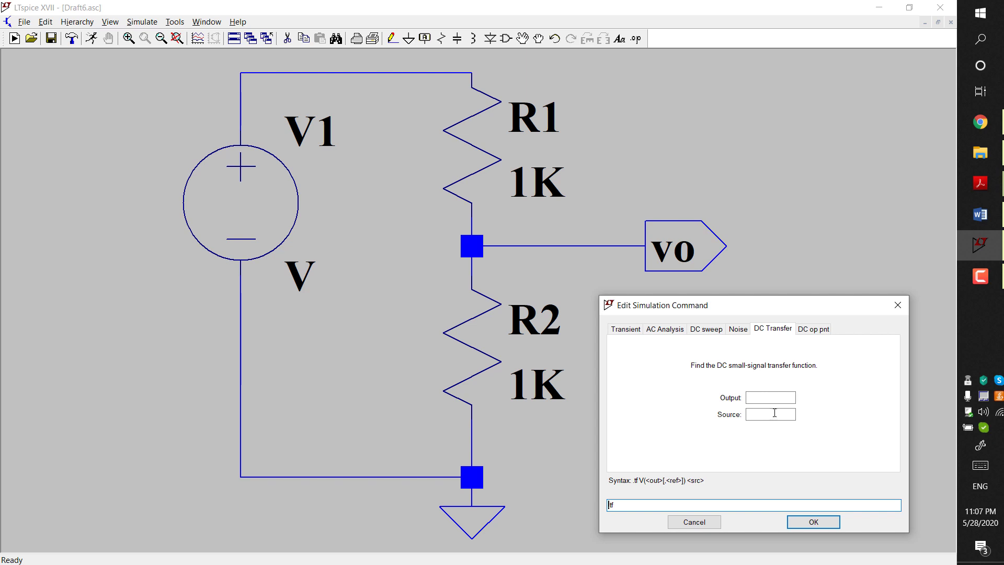
Step: Set the DC transfer analysis output to v(vo)
left_click(770, 397)
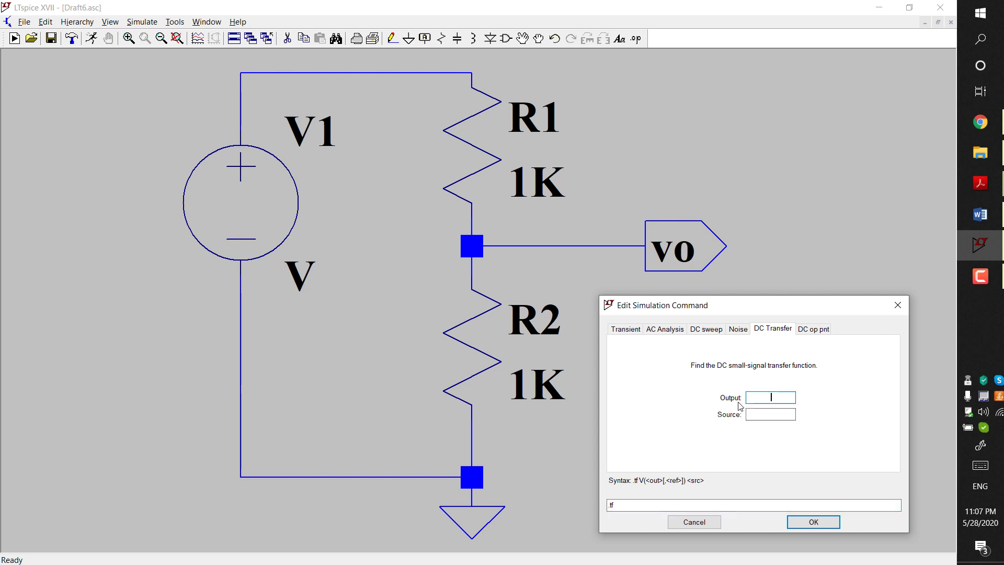
left_click(753, 414)
left_click(770, 400)
type("v()")
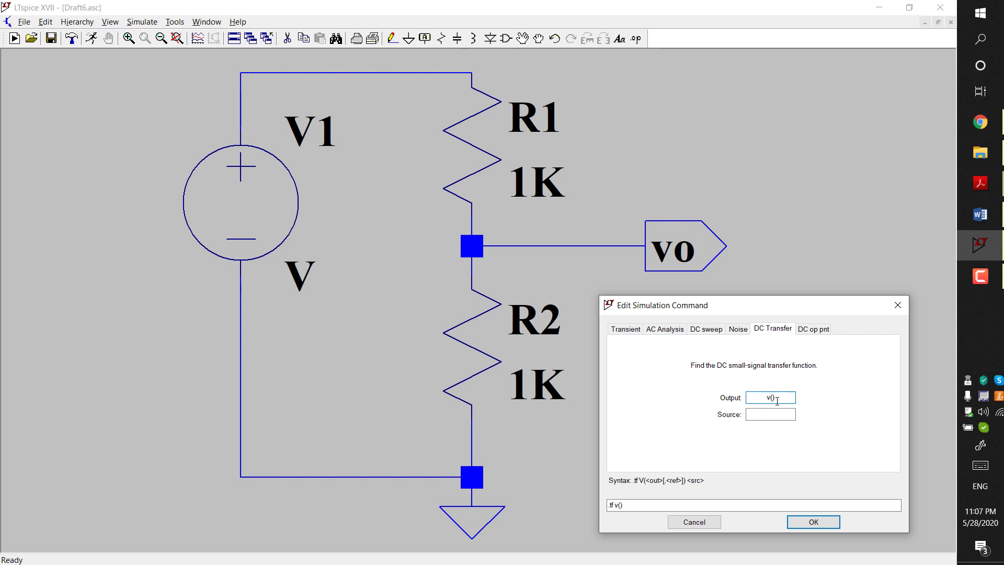
key("Left")
type("vo")
Step: Set the transfer analysis source to V1 and place the .tf v(vo) V1 directive on the schematic above the vo label
left_click(770, 416)
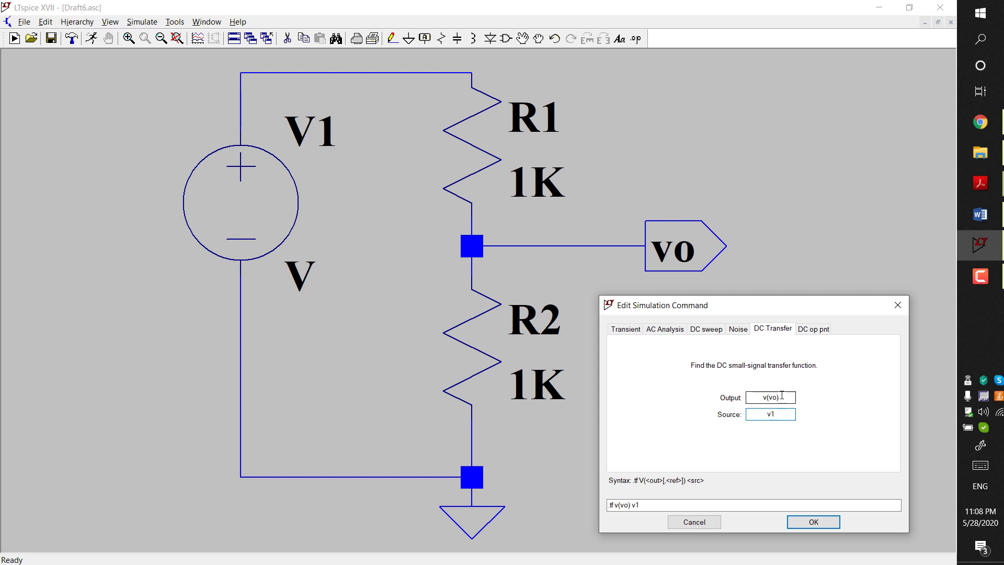
left_click_drag(771, 415, 766, 416)
type("V")
left_click(755, 418)
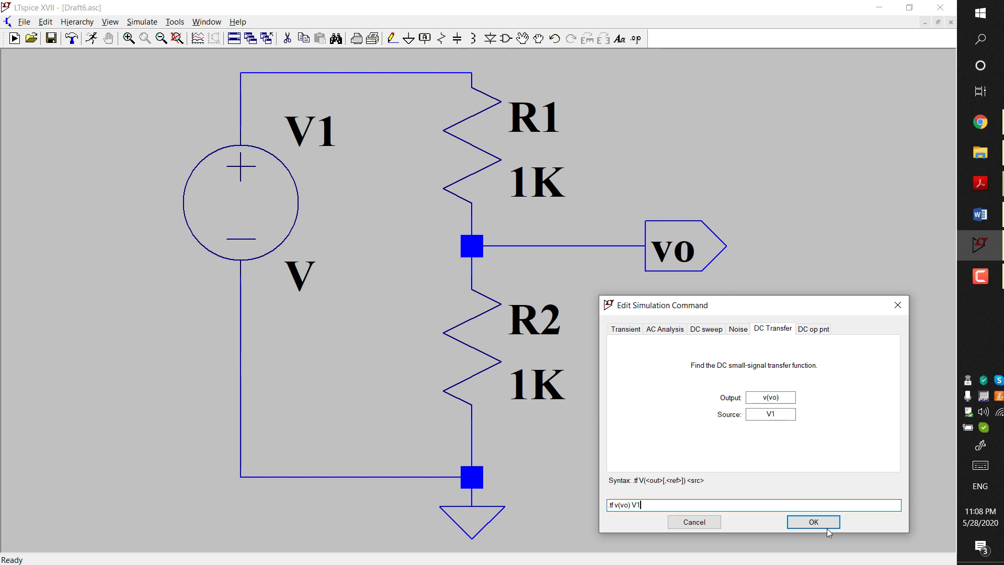
left_click(814, 522)
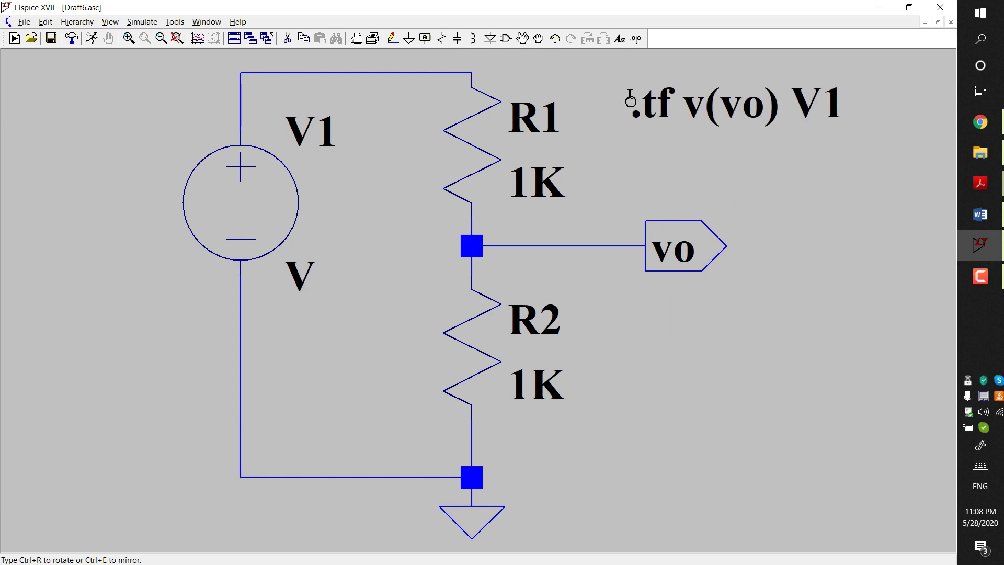
left_click(631, 85)
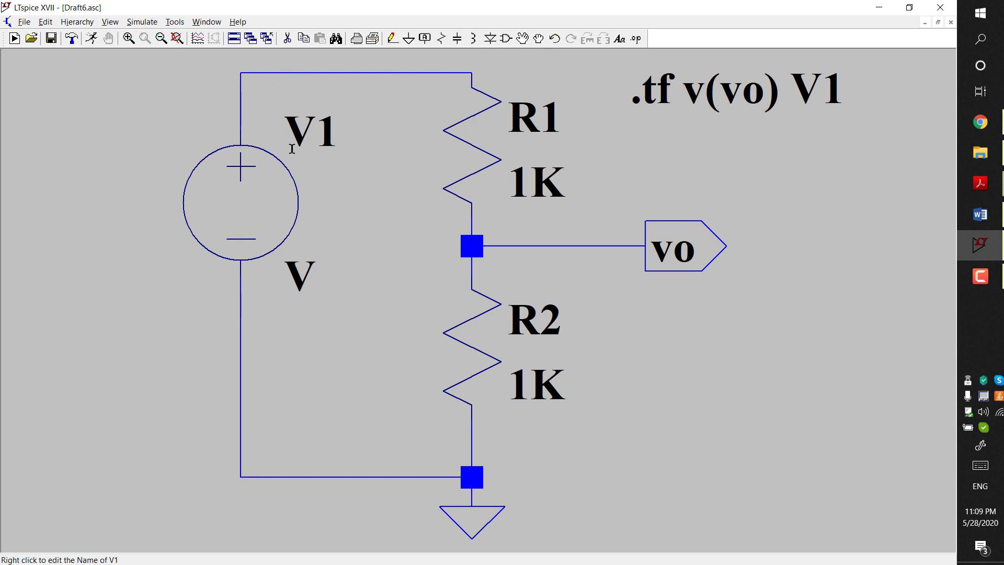
Step: Set the DC value of voltage source V1 to 1V in its advanced settings, with no function assigned
right_click(272, 187)
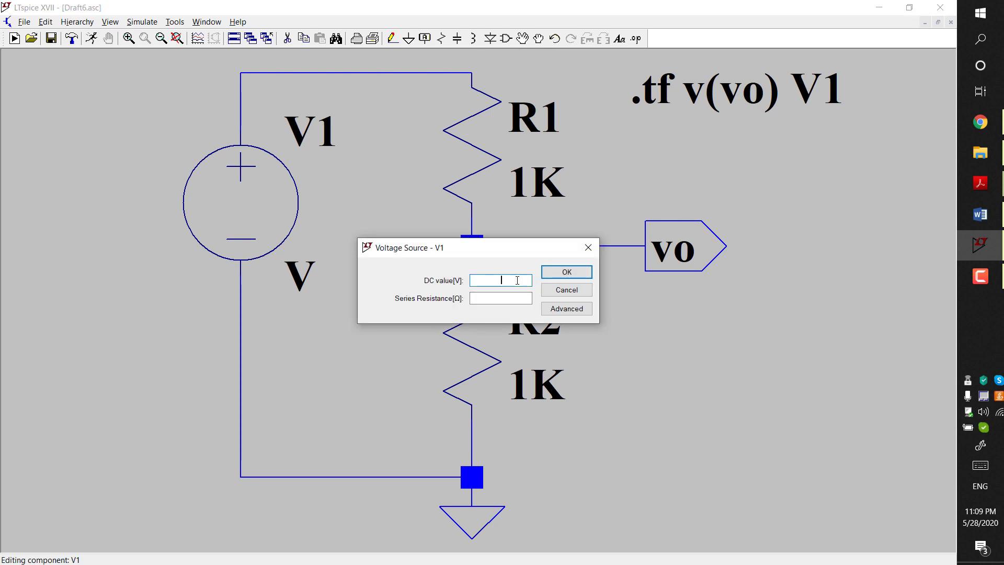
type("1V")
left_click(481, 299)
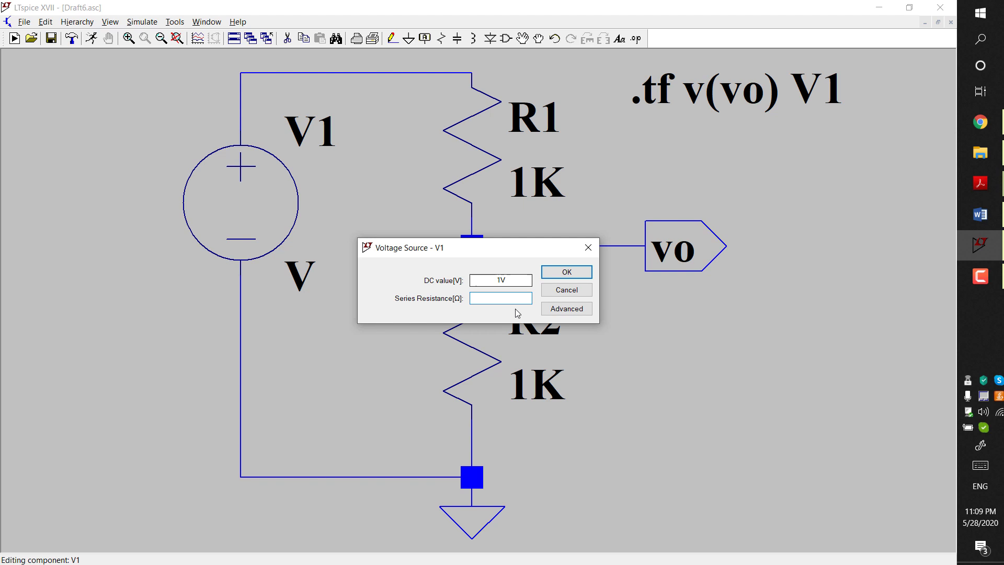
left_click(556, 311)
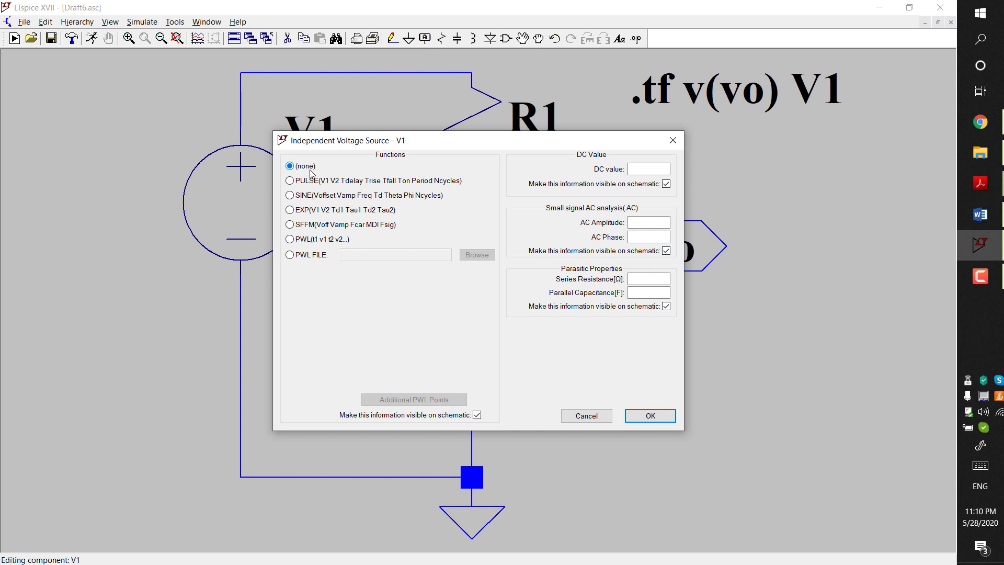
left_click_drag(374, 145, 338, 178)
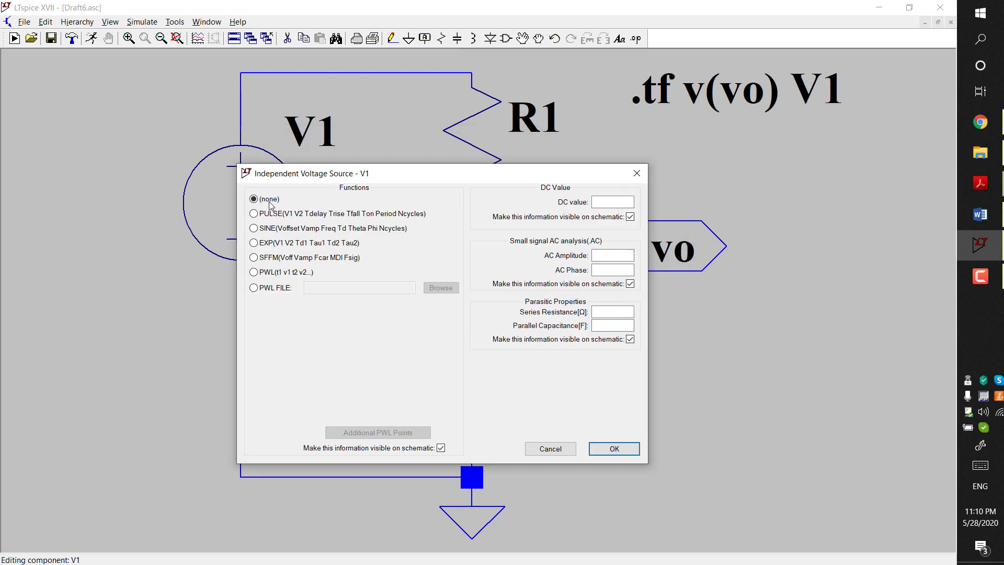
left_click(598, 203)
type("1V")
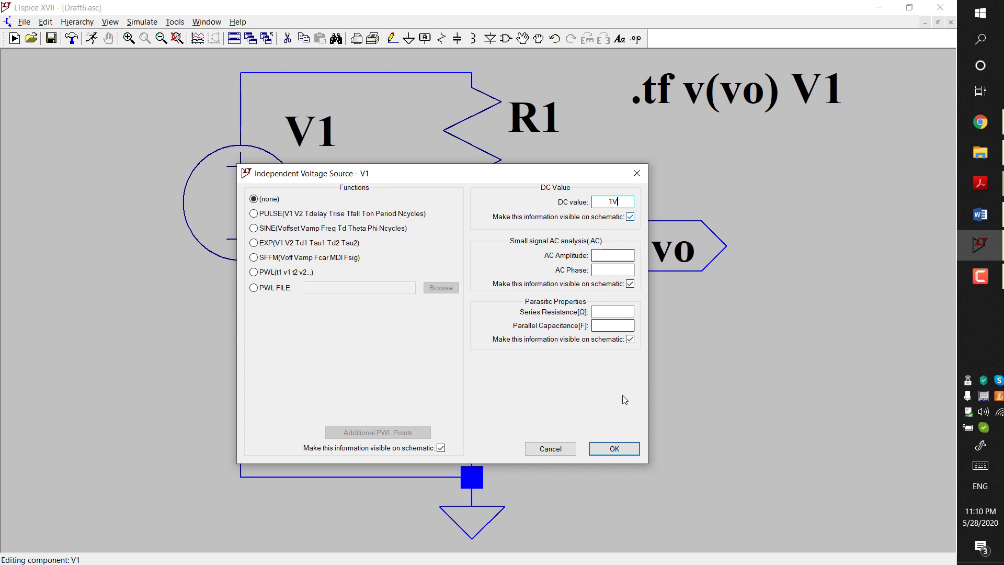
left_click(606, 457)
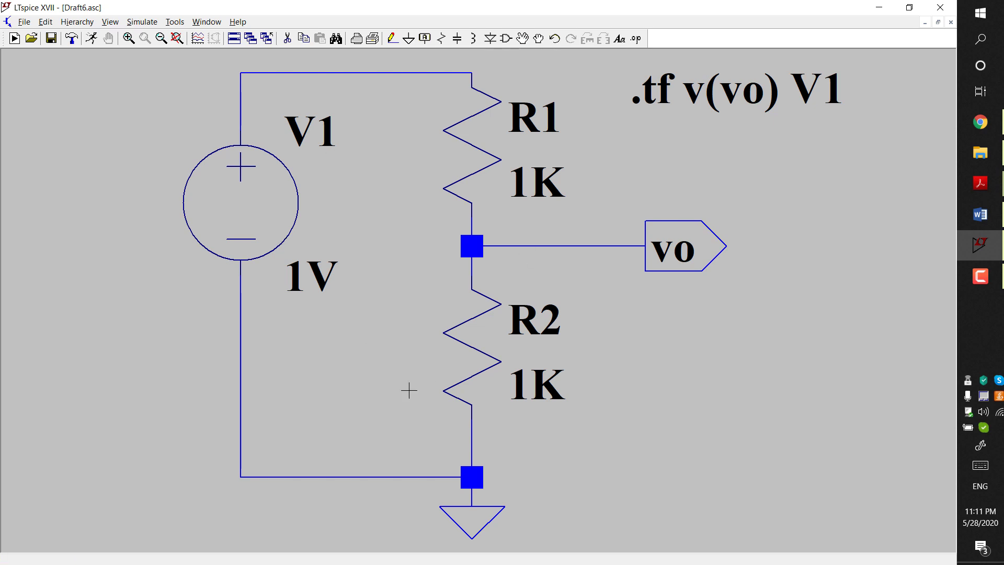
Step: Display the schematic's SPICE netlist beside the circuit and look over its lines from R1 to .end
left_click(46, 22)
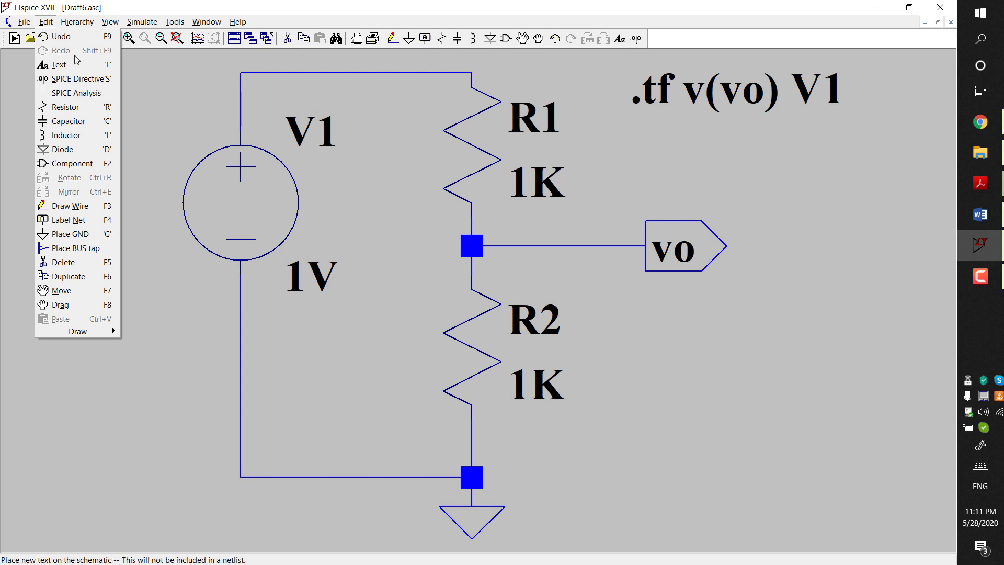
mouse_move(113, 25)
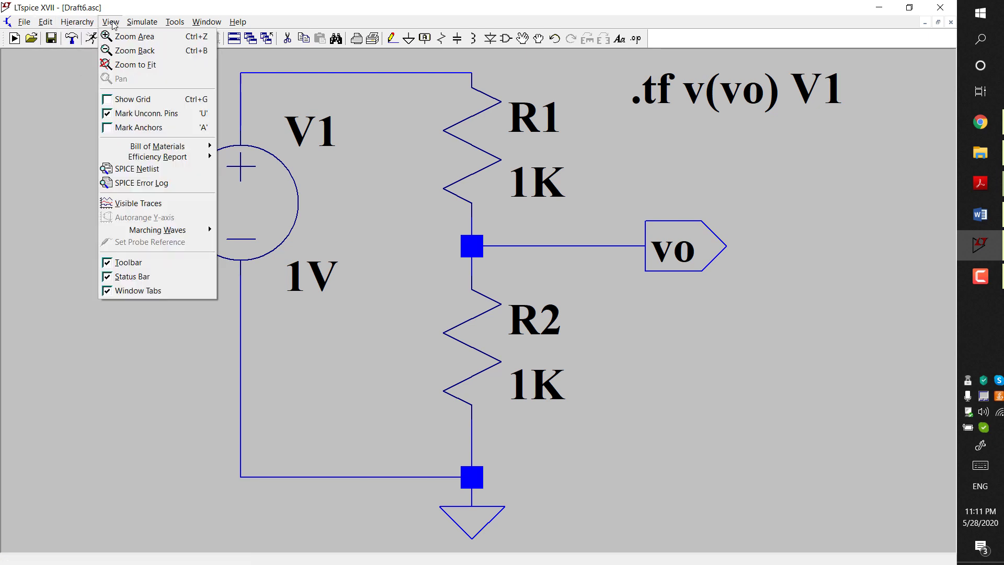
mouse_move(150, 150)
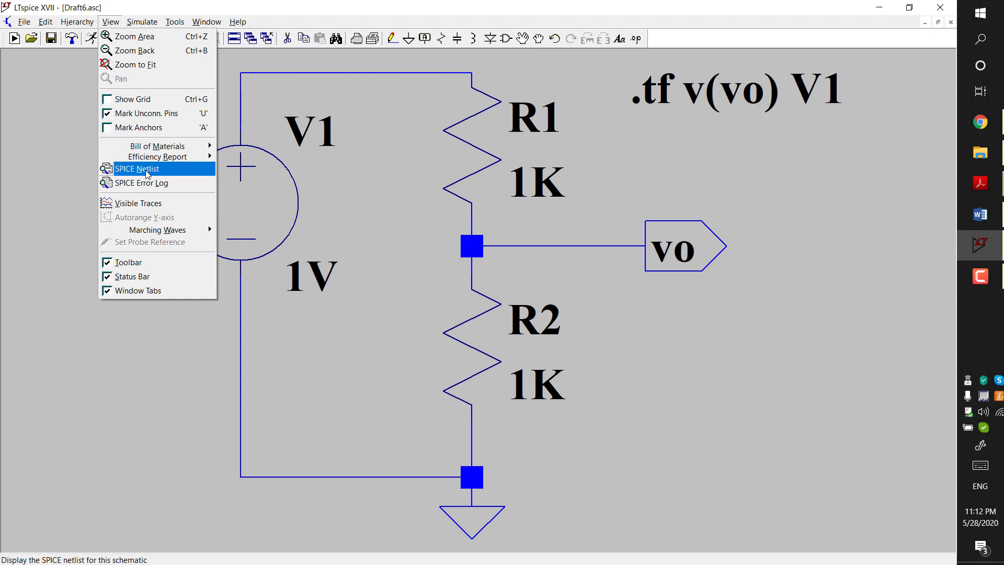
left_click(148, 169)
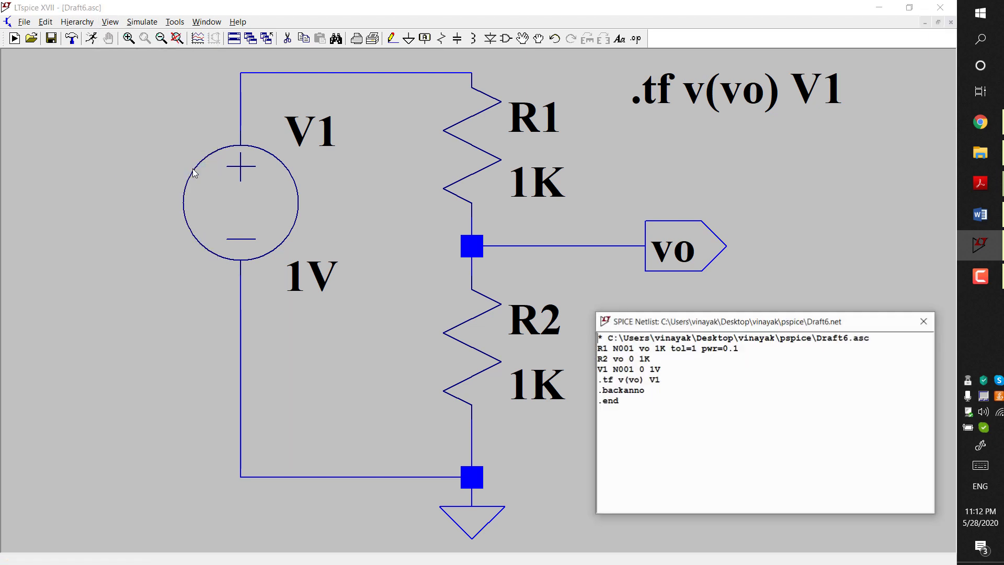
left_click_drag(846, 295, 862, 314)
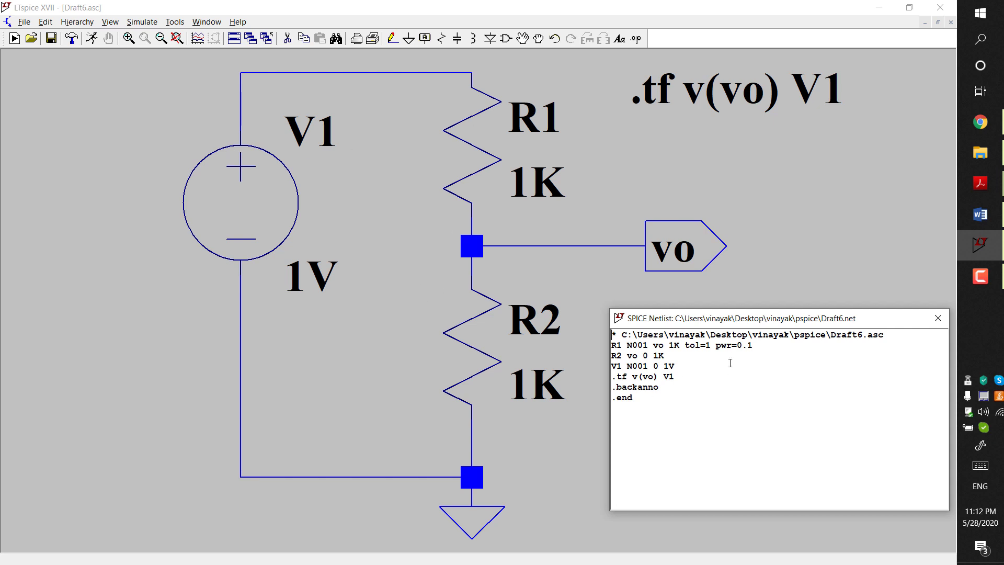
left_click_drag(652, 406, 606, 348)
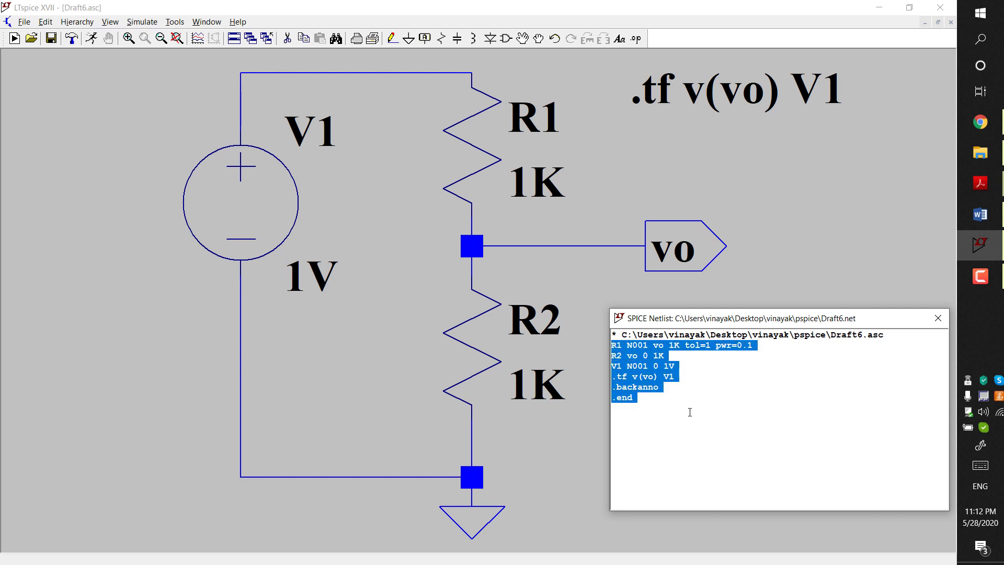
left_click(673, 397)
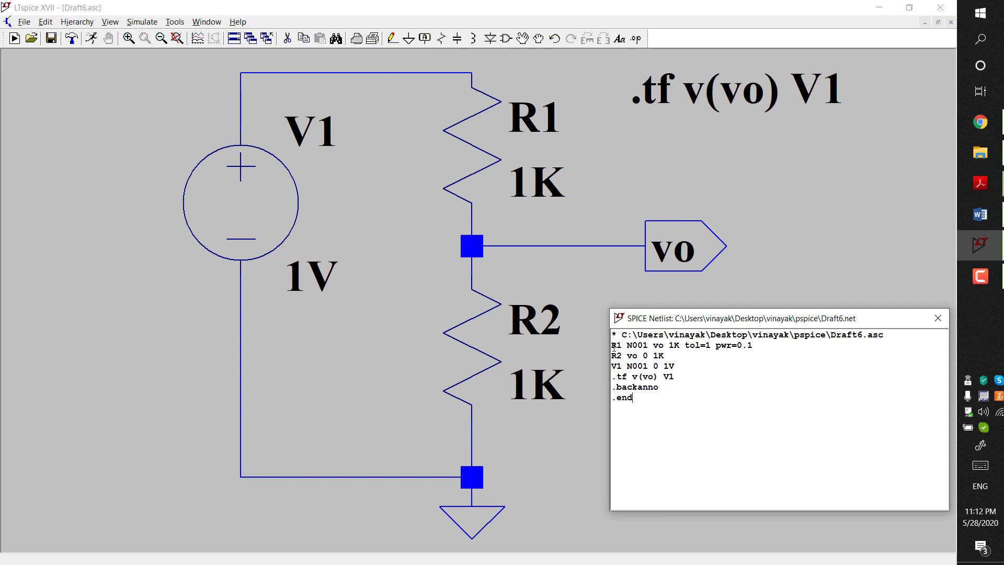
Step: Examine the R1 line of the netlist, including its resistance, tolerance and power rating entries
left_click_drag(622, 345, 612, 345)
left_click_drag(768, 345, 607, 347)
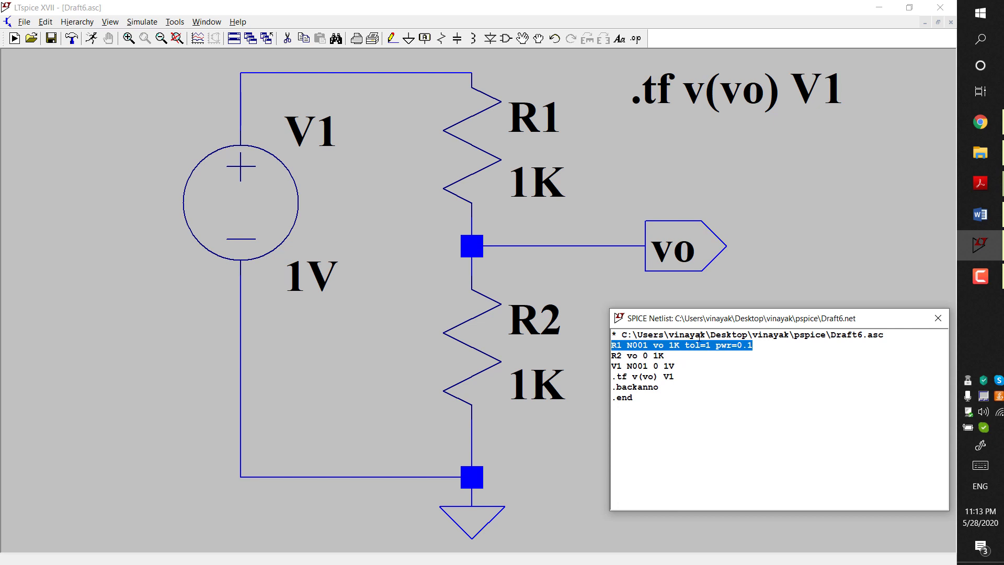
left_click(683, 355)
double_click(675, 346)
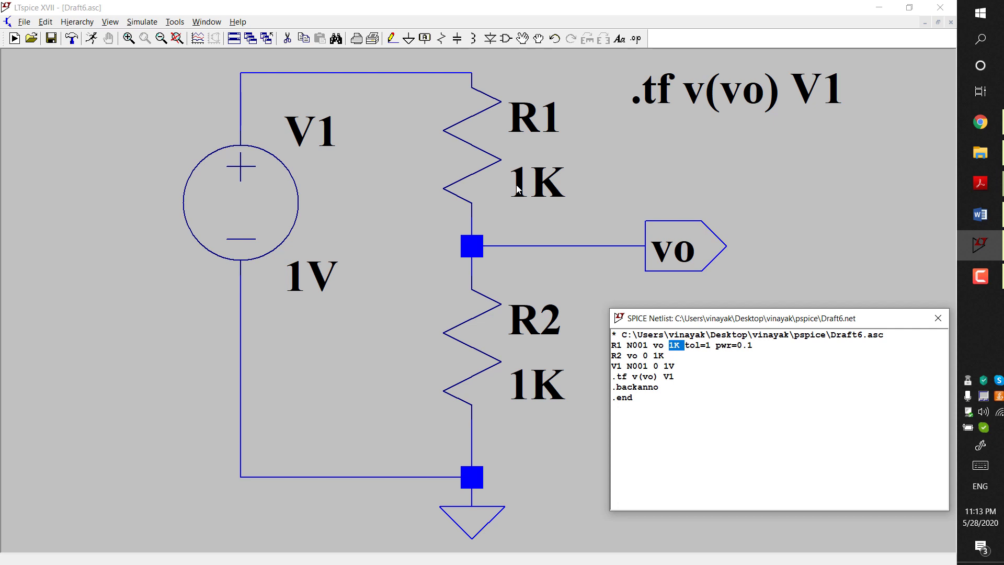
left_click(664, 356)
mouse_move(687, 345)
left_mouse_down()
mouse_move(719, 345)
mouse_move(685, 346)
left_mouse_up()
left_click(771, 345)
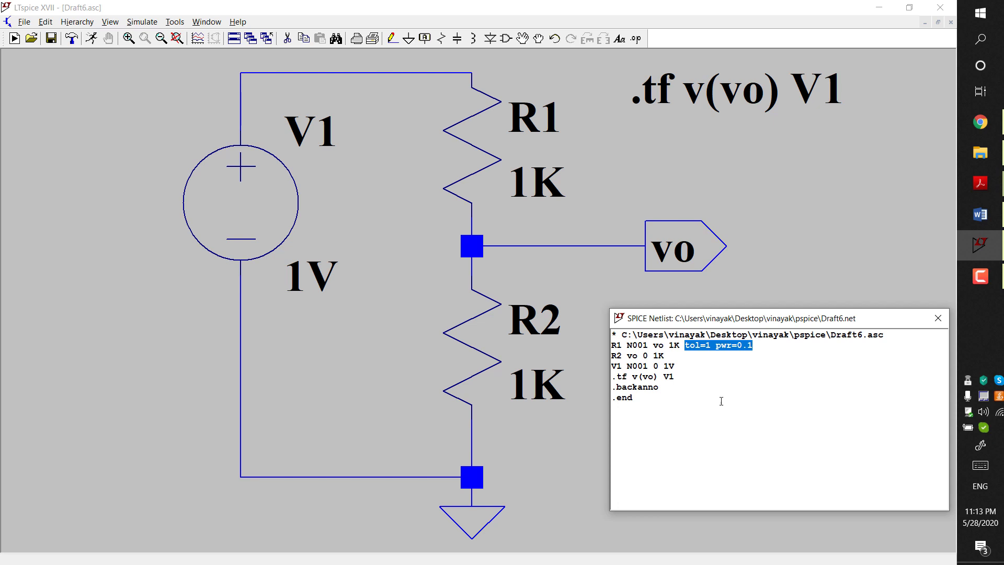
left_click(678, 377)
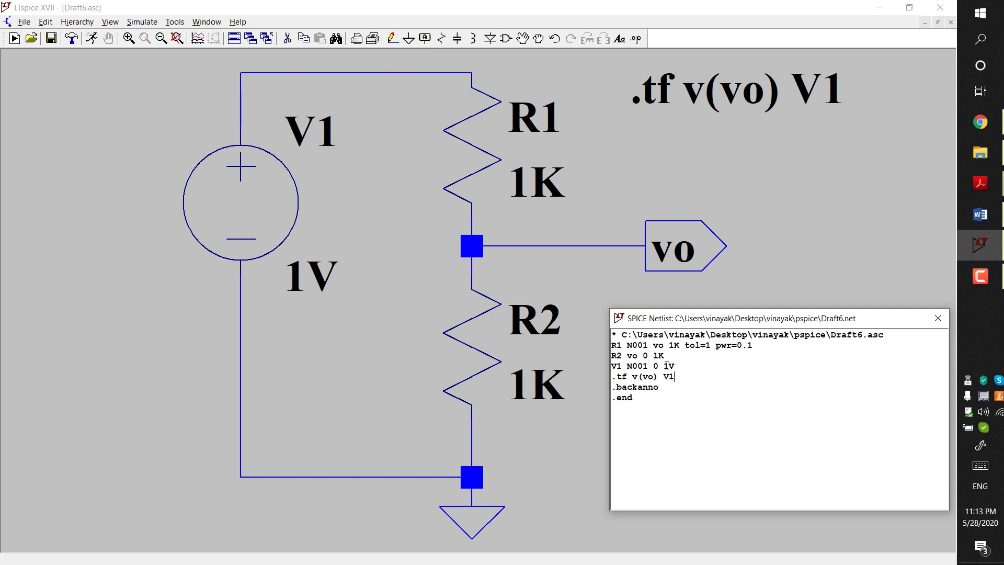
Step: Examine the netlist lines for R2 and V1, and the three component lines as a group
left_click_drag(677, 356, 611, 356)
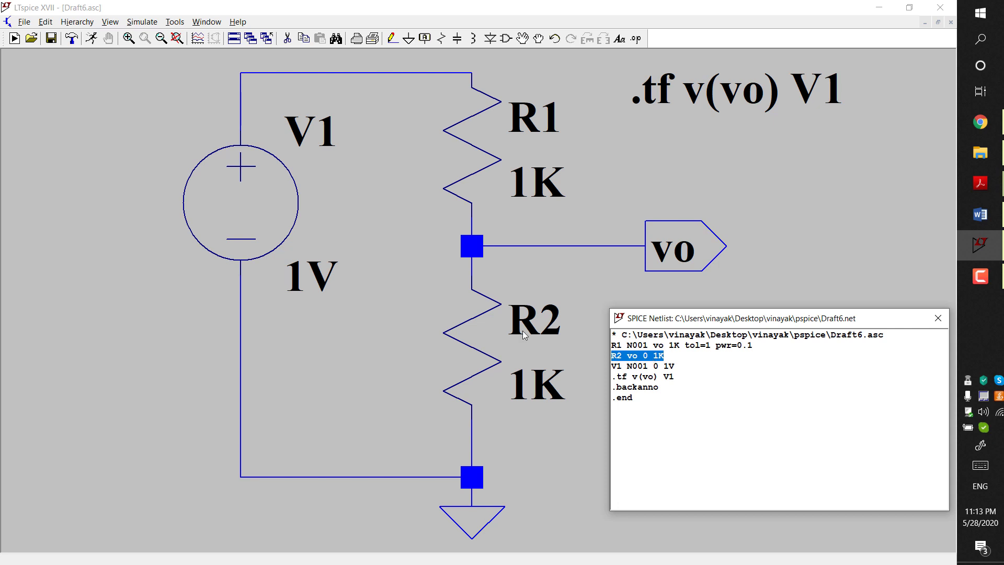
left_click_drag(677, 365, 591, 360)
left_click_drag(676, 366, 610, 366)
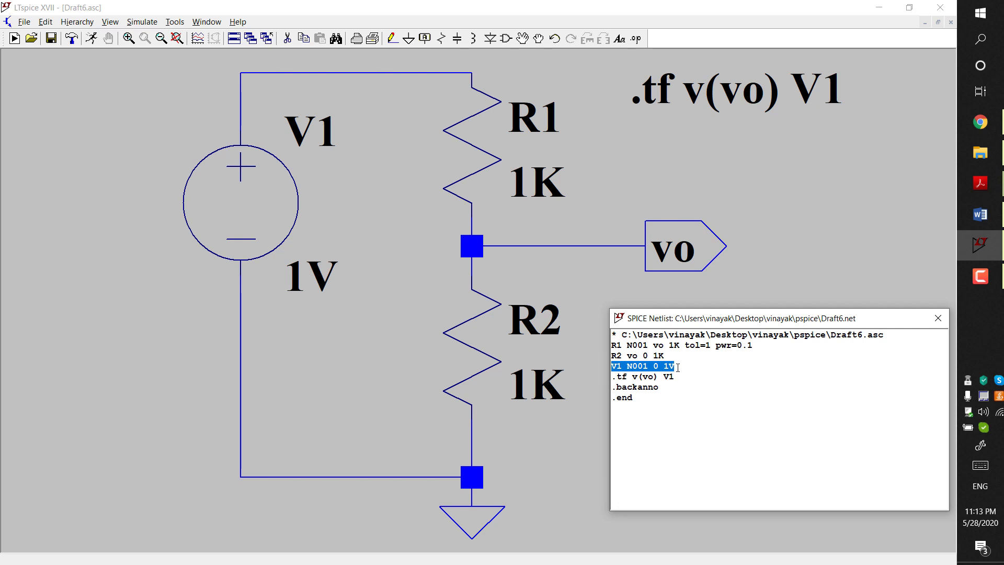
left_click(695, 367)
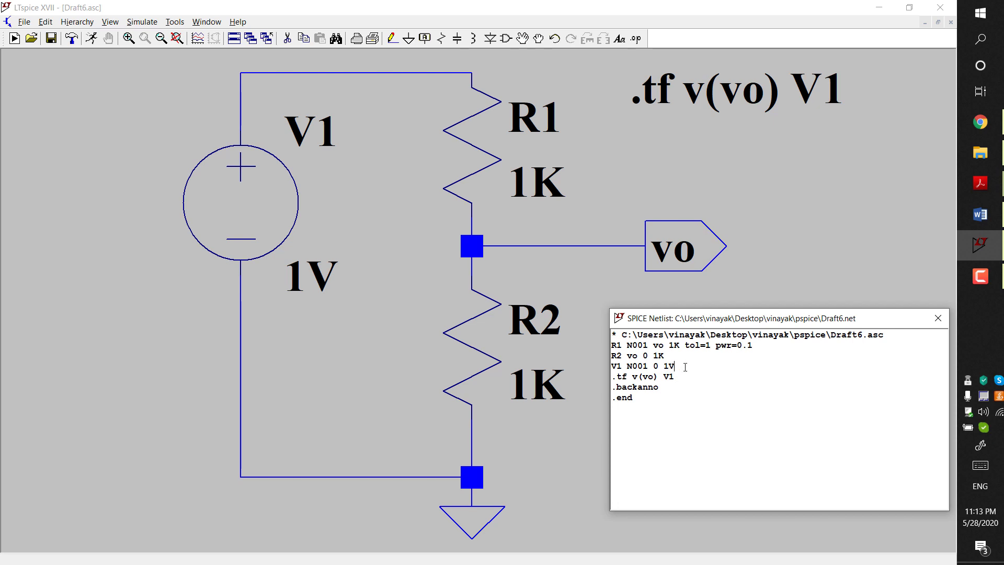
left_click_drag(686, 365, 587, 344)
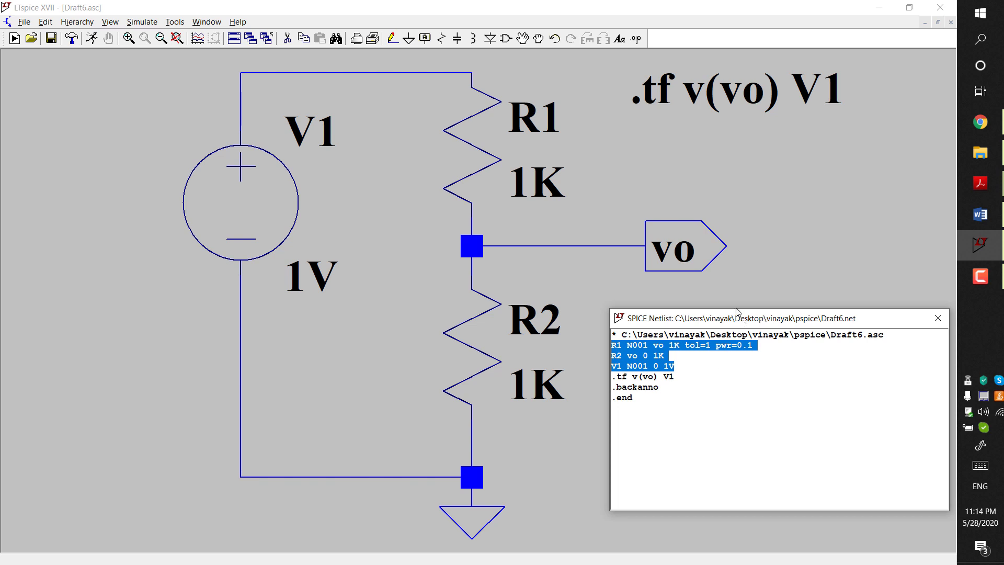
Step: Examine the .tf directive line in the netlist
left_click_drag(746, 320, 721, 301)
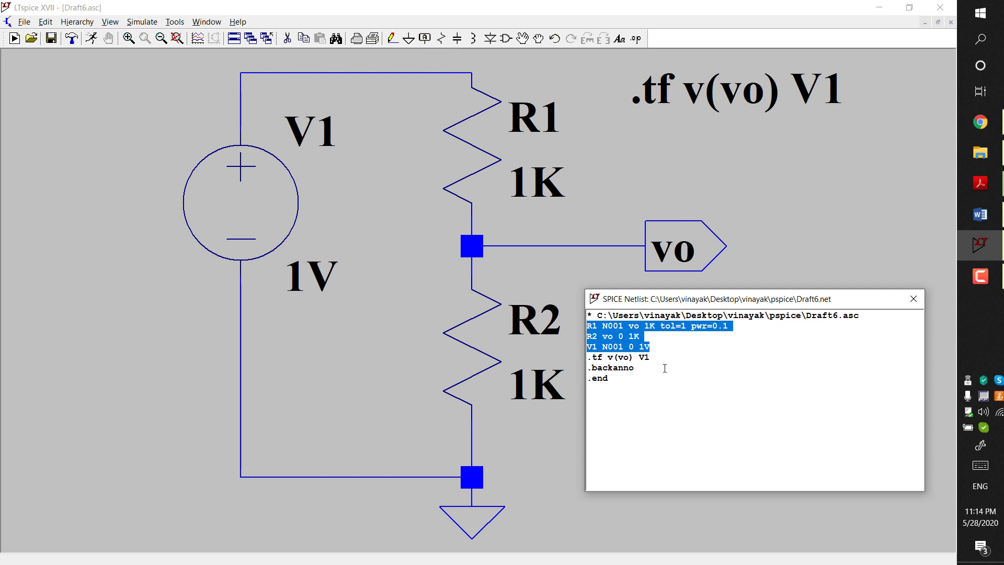
left_click_drag(658, 356, 587, 358)
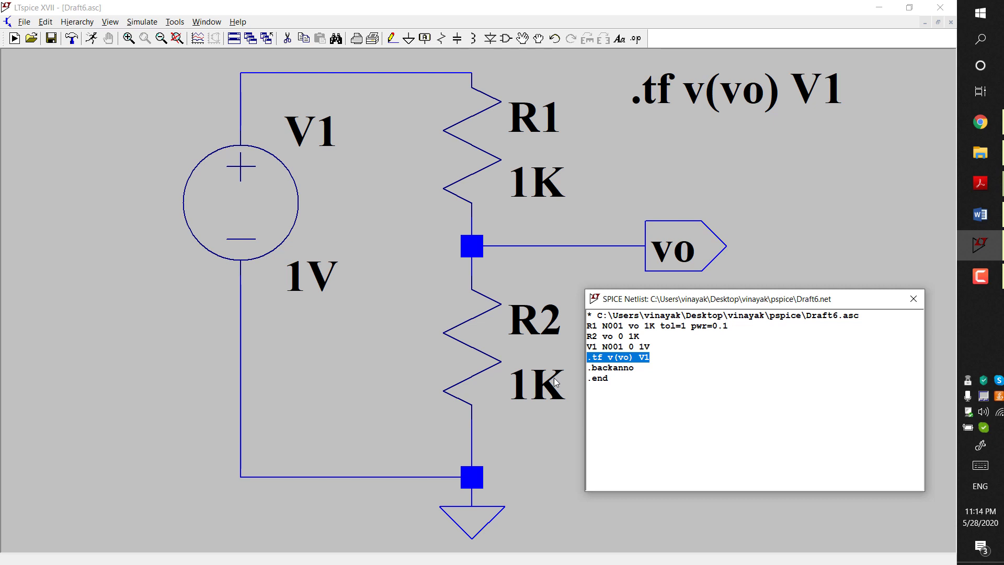
left_click(643, 372)
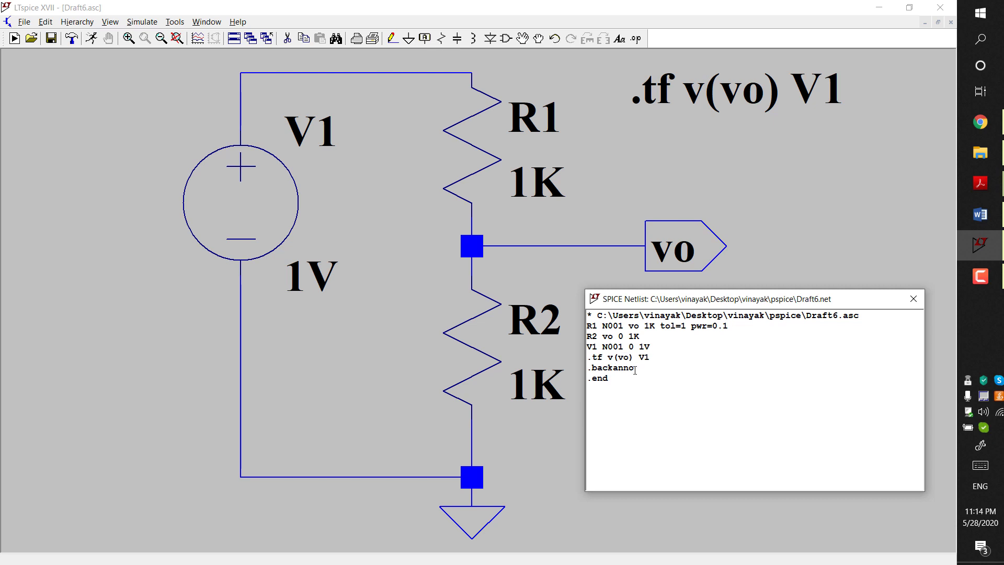
Step: Examine the .backanno and .end lines of the netlist, and close the netlist view
left_click_drag(636, 369, 583, 368)
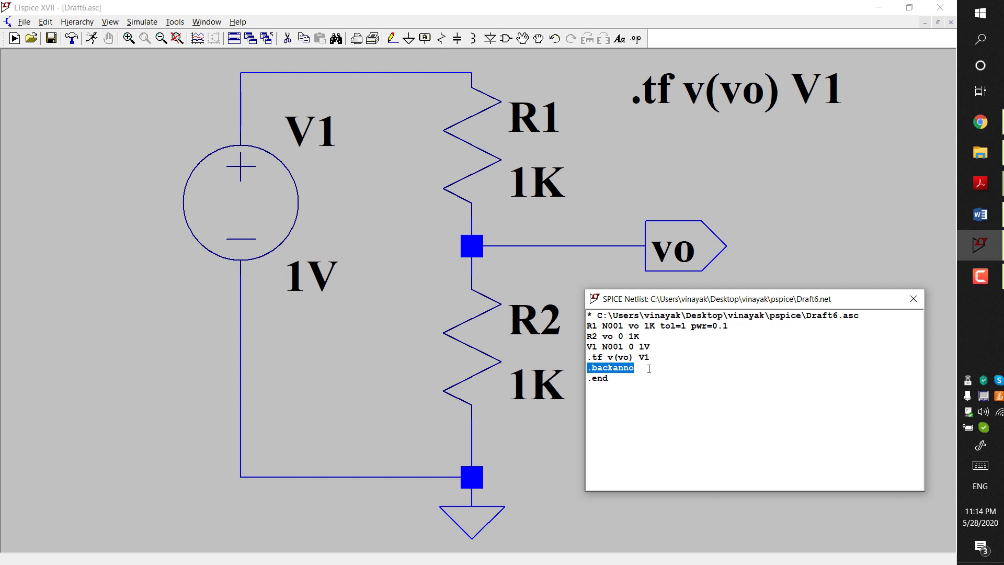
left_click(656, 366)
left_click_drag(610, 379, 587, 376)
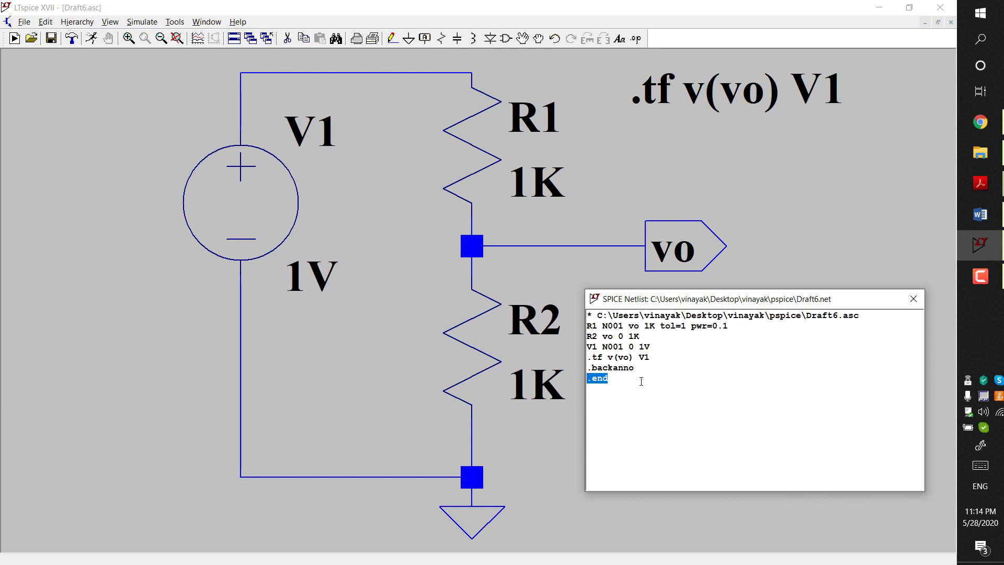
left_click(611, 392)
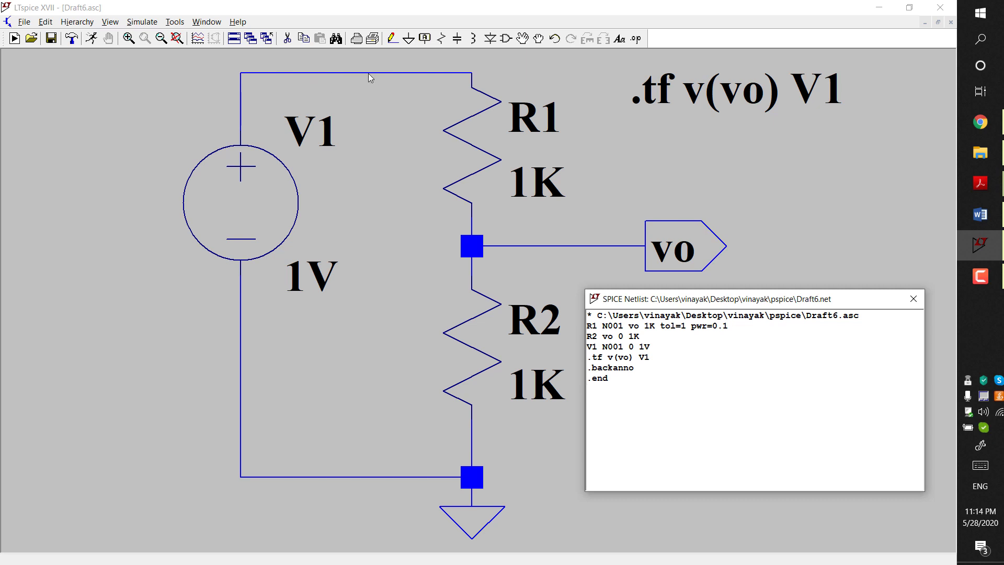
left_click(912, 299)
right_click(386, 73)
left_click(420, 94)
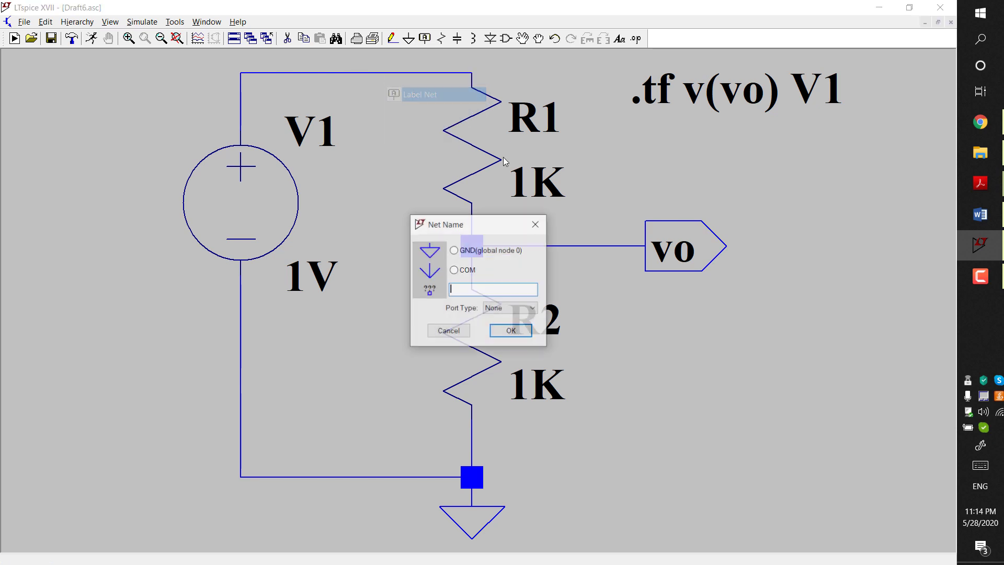
type("vin")
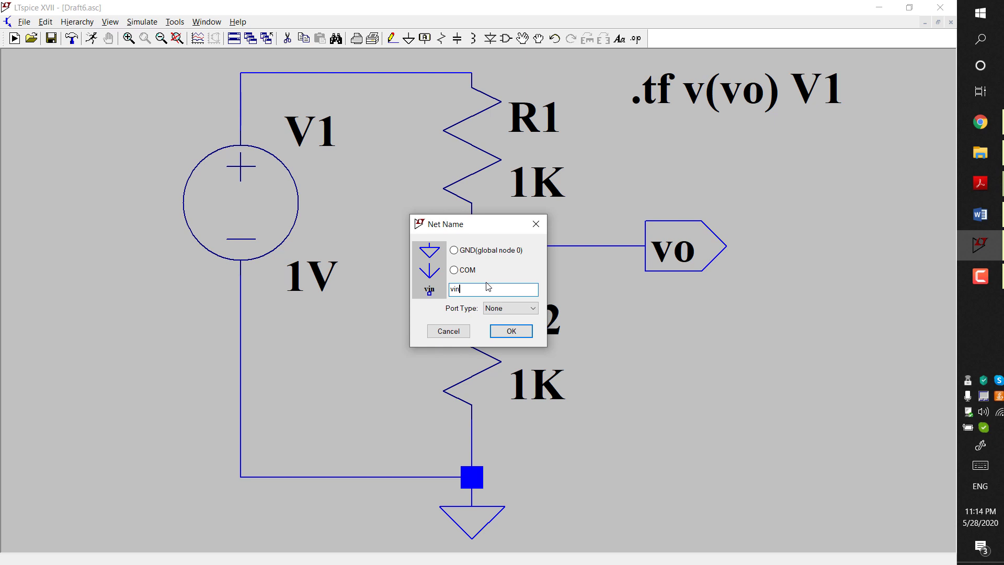
left_click(496, 312)
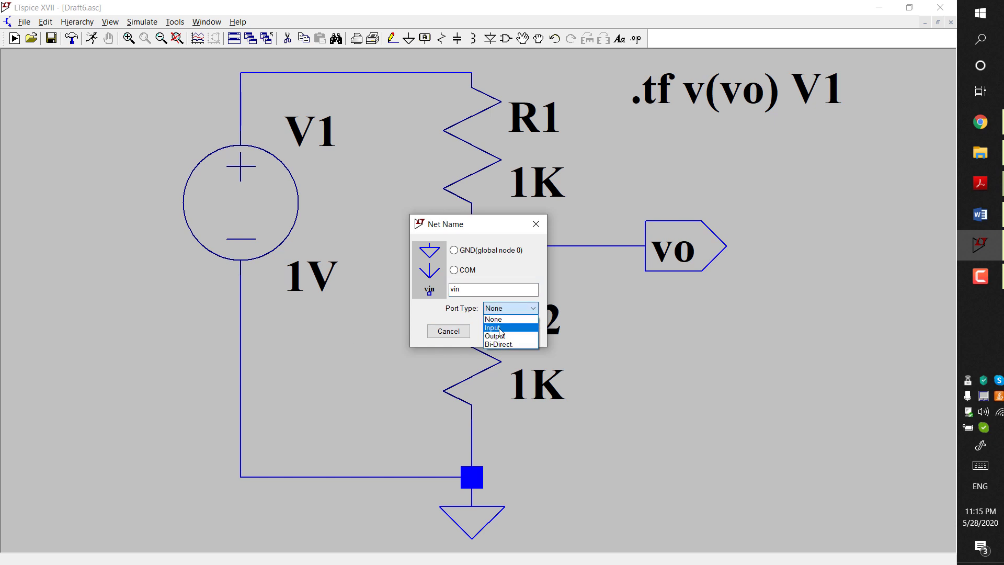
left_click(501, 328)
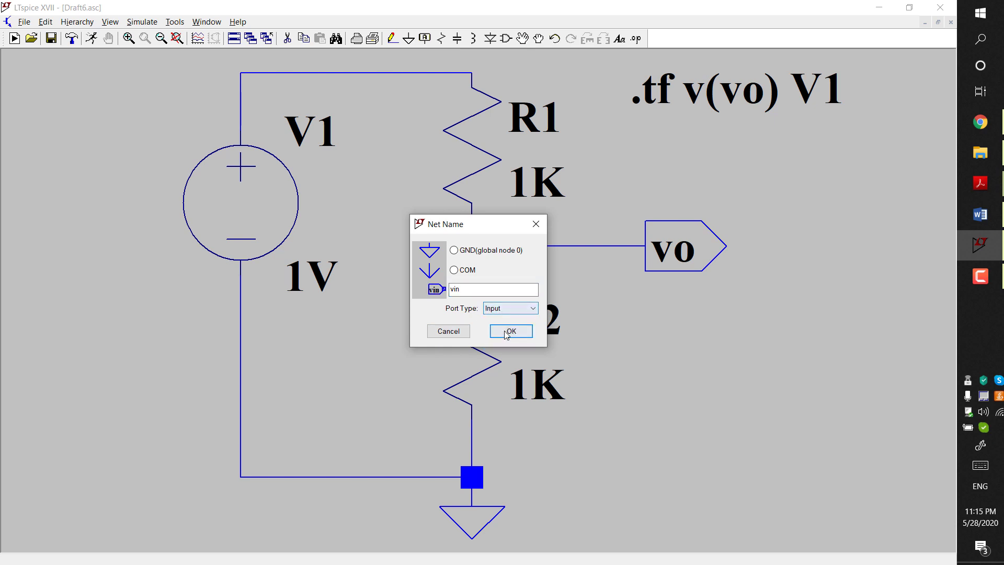
left_click(503, 333)
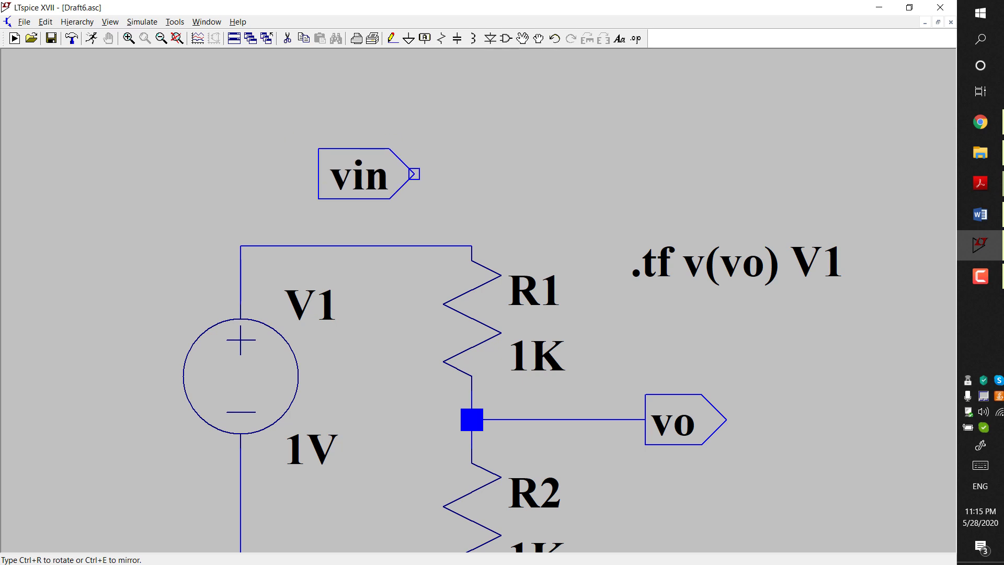
key("Escape")
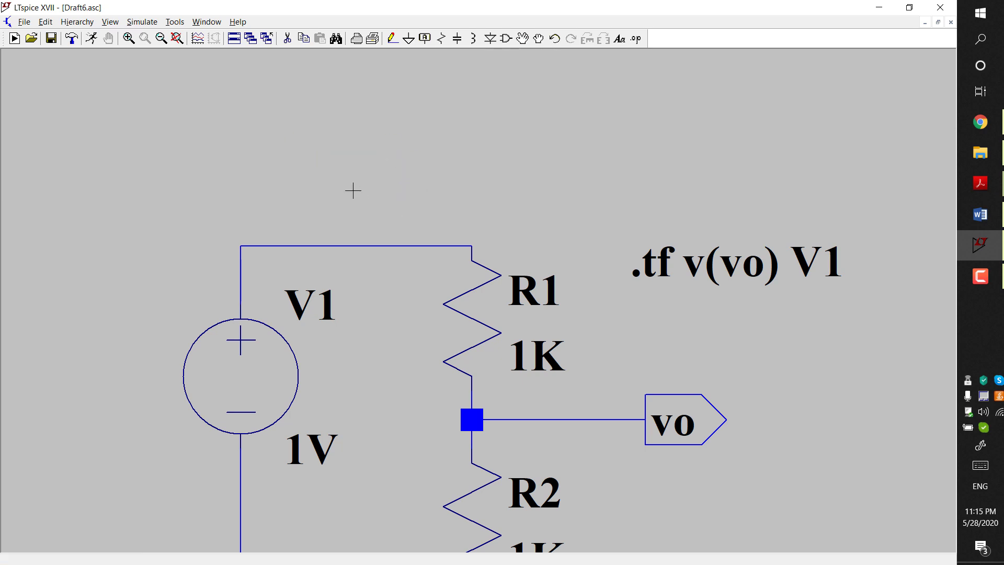
right_click(352, 191)
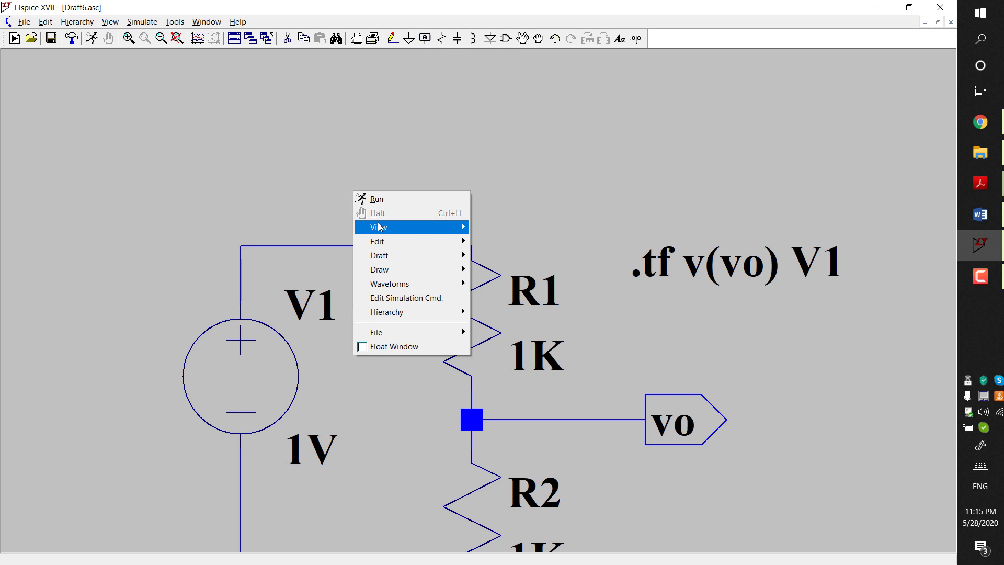
right_click(297, 246)
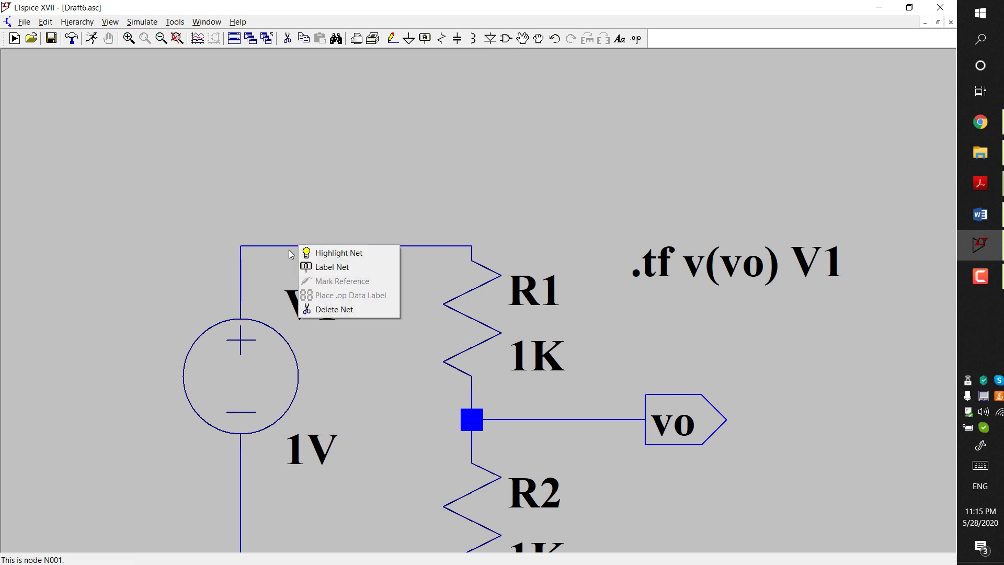
left_click(302, 213)
key("space")
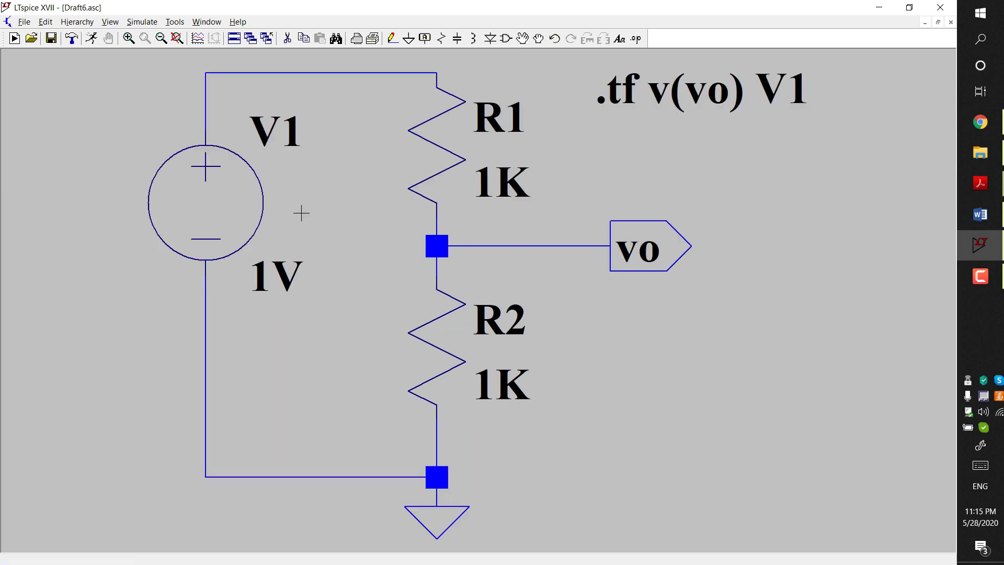
Step: Create a net label vin with port type Input and place it just above the wire joining V1 and R1
right_click(318, 68)
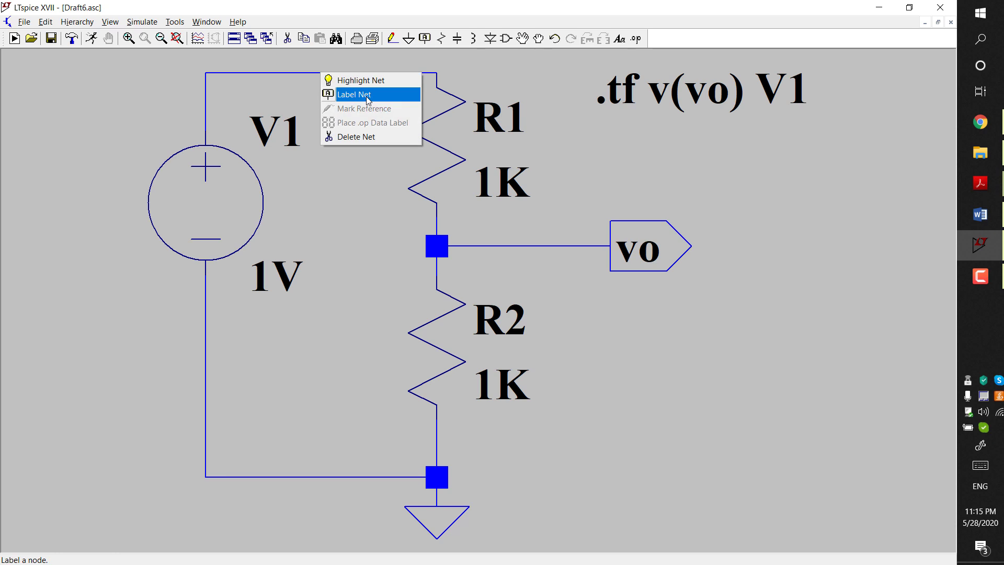
left_click(366, 95)
type("vin")
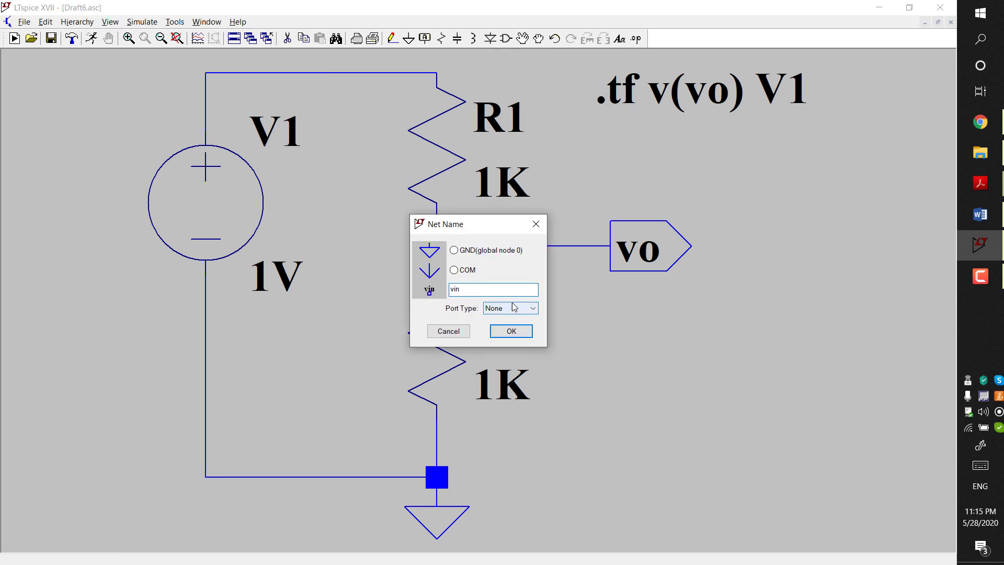
left_click(514, 307)
left_click(507, 325)
left_click(511, 331)
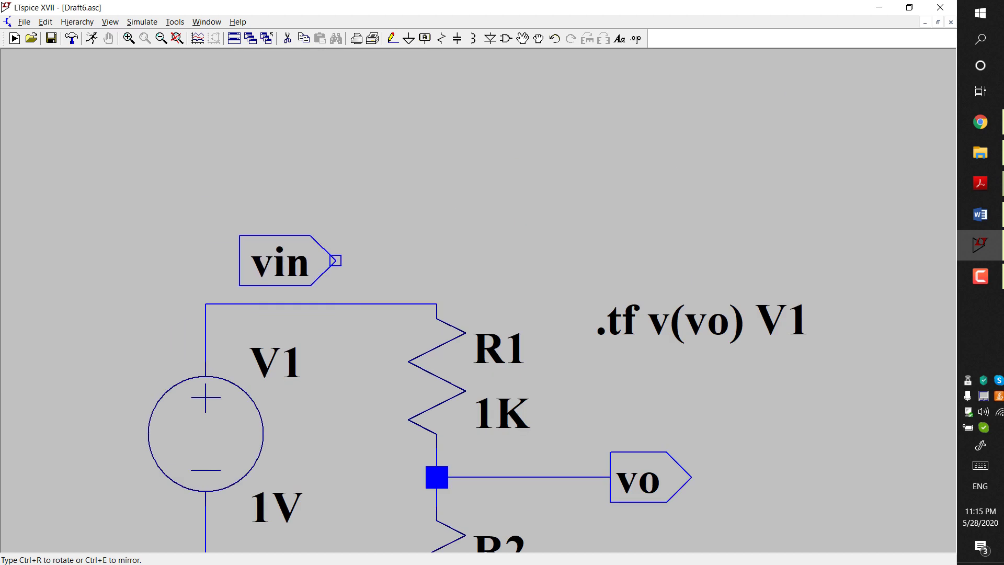
left_click(350, 246)
key("Escape")
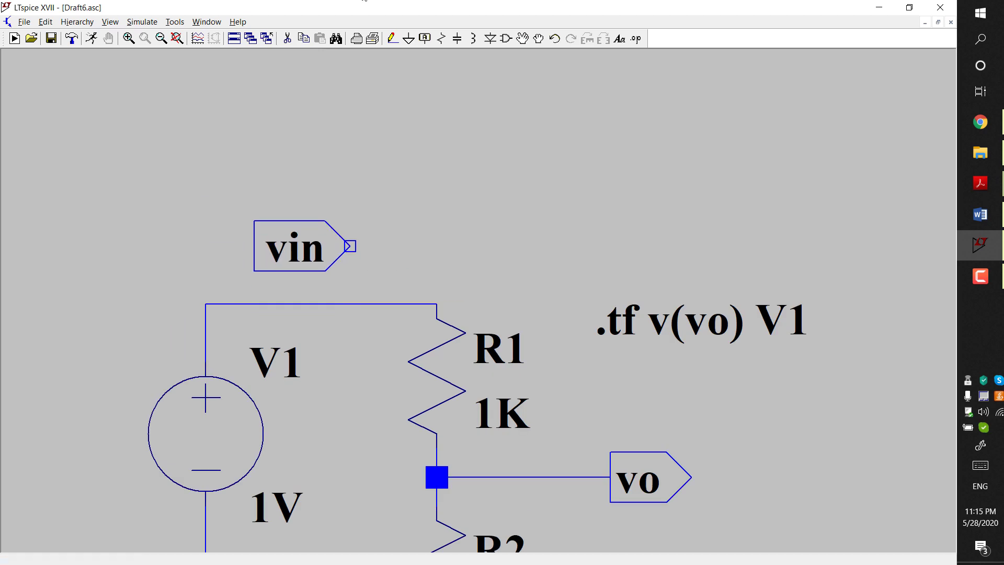
Step: Wire the vin port to the wire joining V1 and R1
left_click(392, 38)
left_click(350, 246)
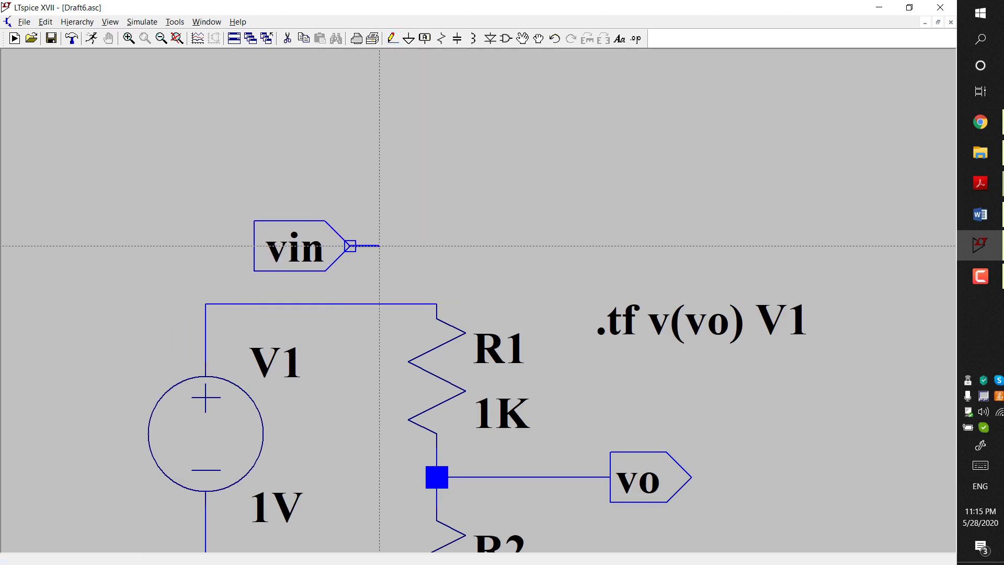
left_click(380, 304)
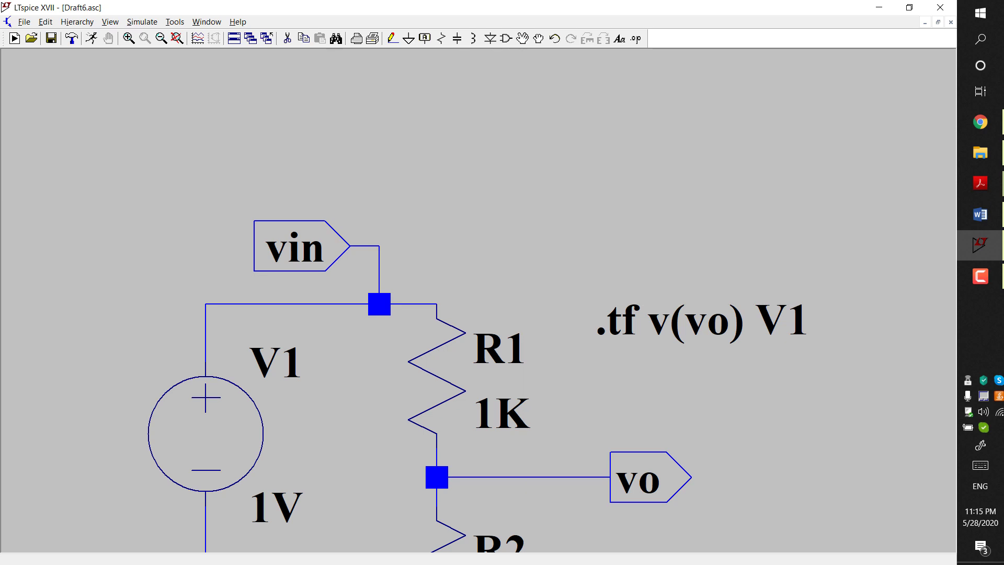
key("space")
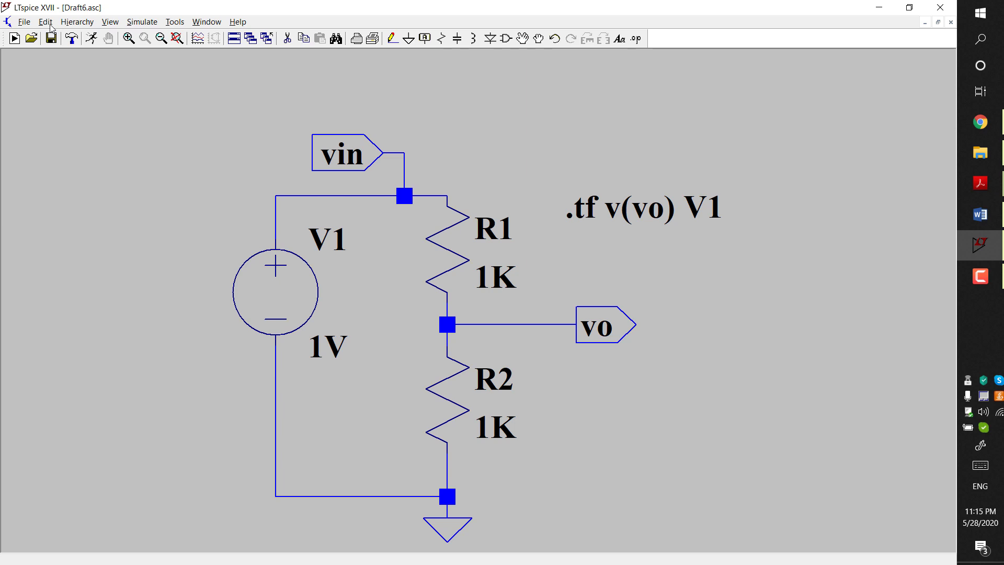
Step: Display the SPICE netlist again, examine the vin node in the R1 and V1 lines and the whole listing, and close it
left_click(111, 23)
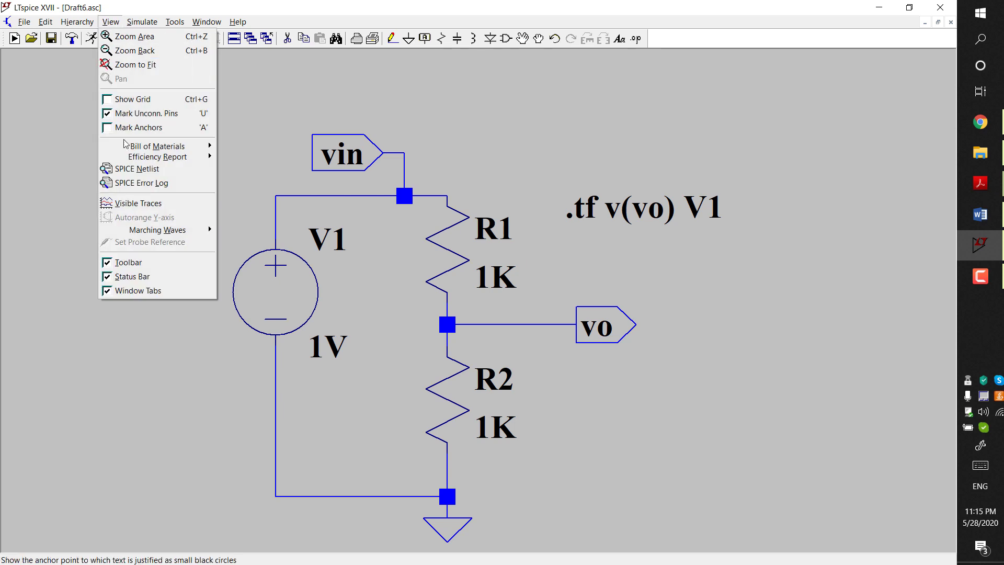
left_click(134, 168)
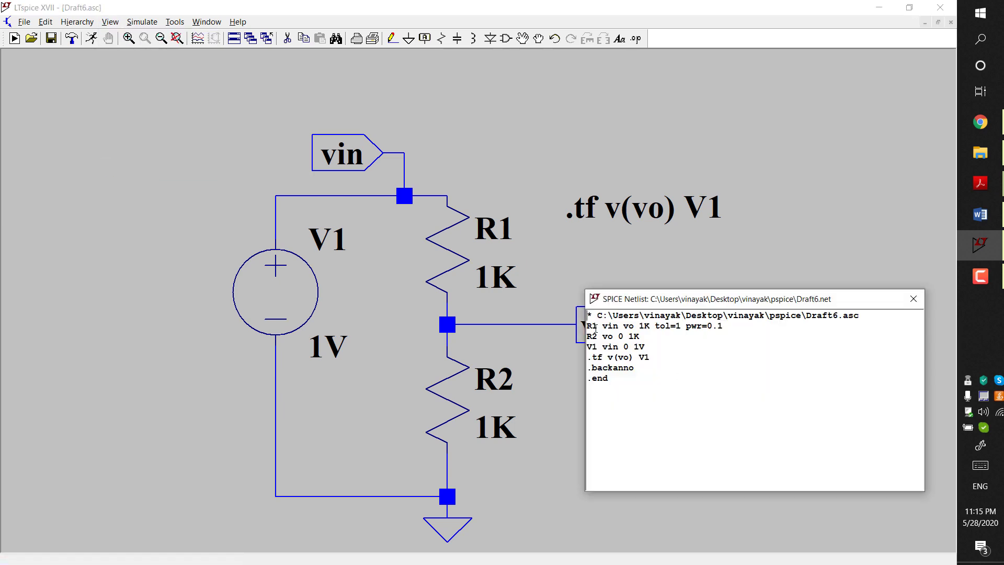
left_click_drag(604, 326, 635, 326)
left_click_drag(603, 347, 636, 348)
left_click_drag(626, 400, 589, 316)
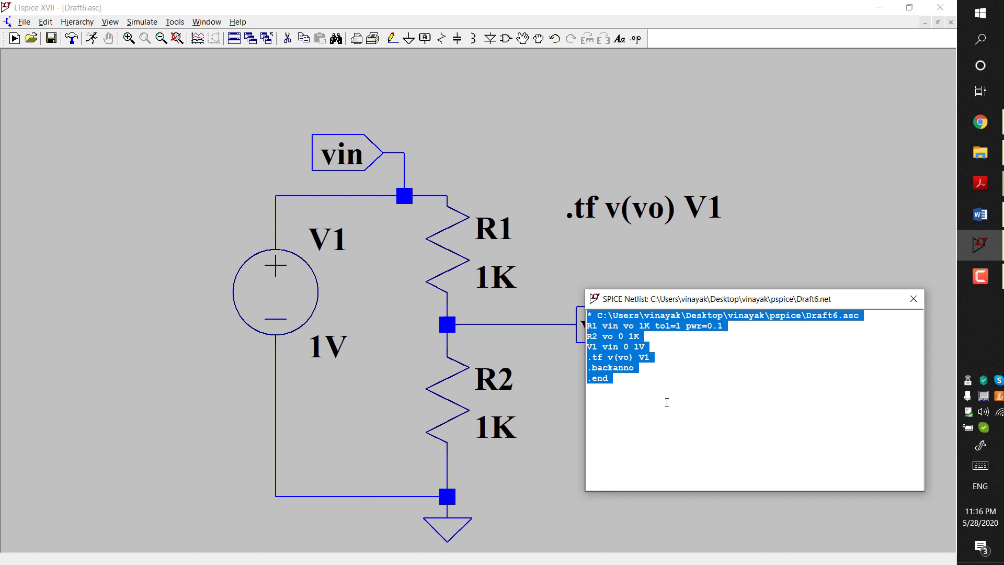
left_click(729, 404)
left_click(914, 299)
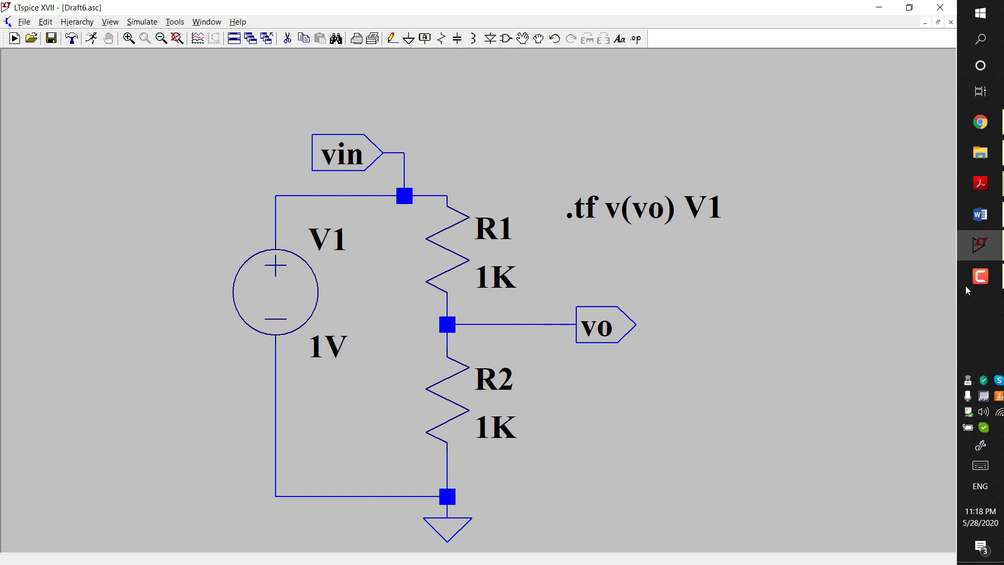
left_click(981, 279)
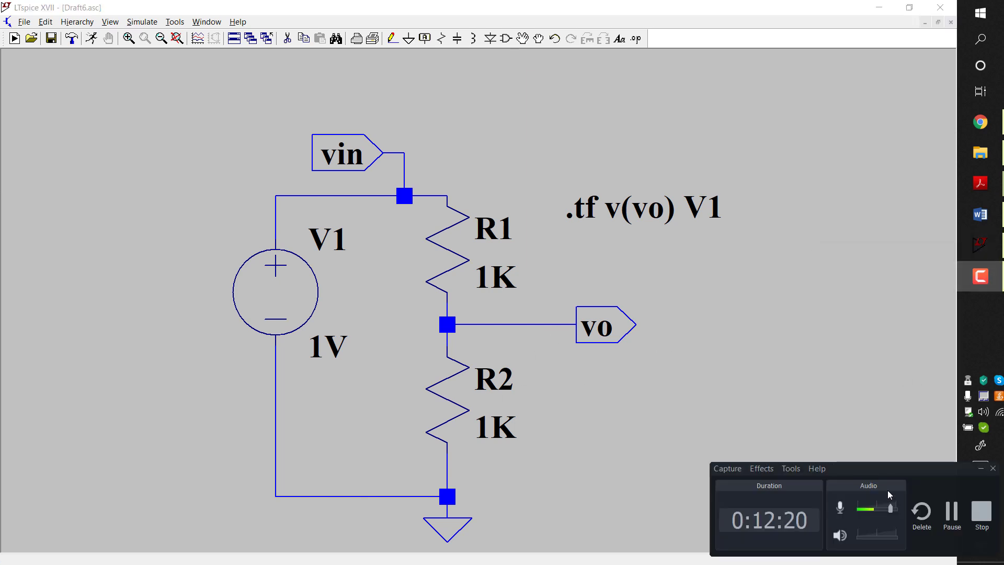
left_click(953, 516)
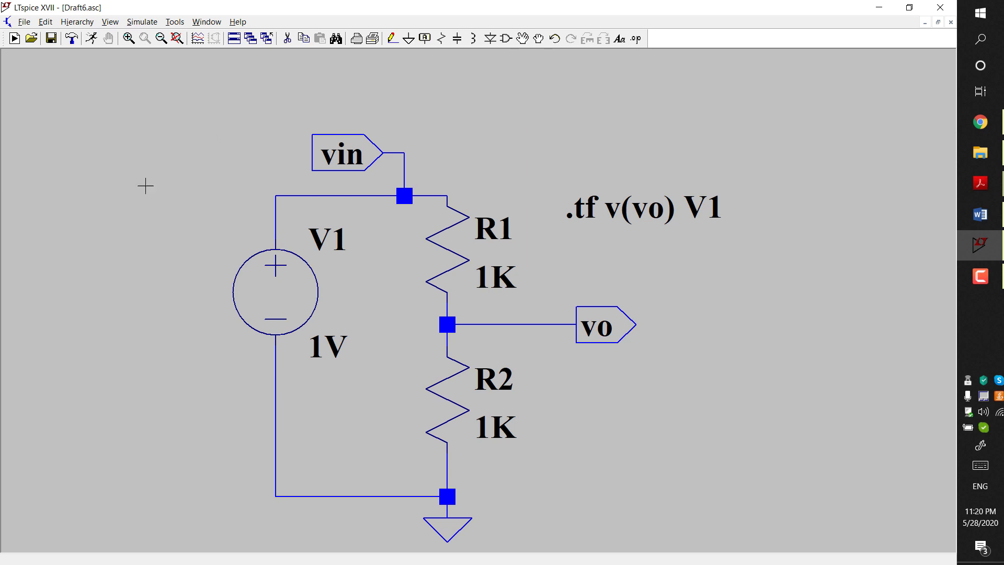
Step: Run the DC transfer function analysis and examine the transfer function entry in its results
left_click(92, 39)
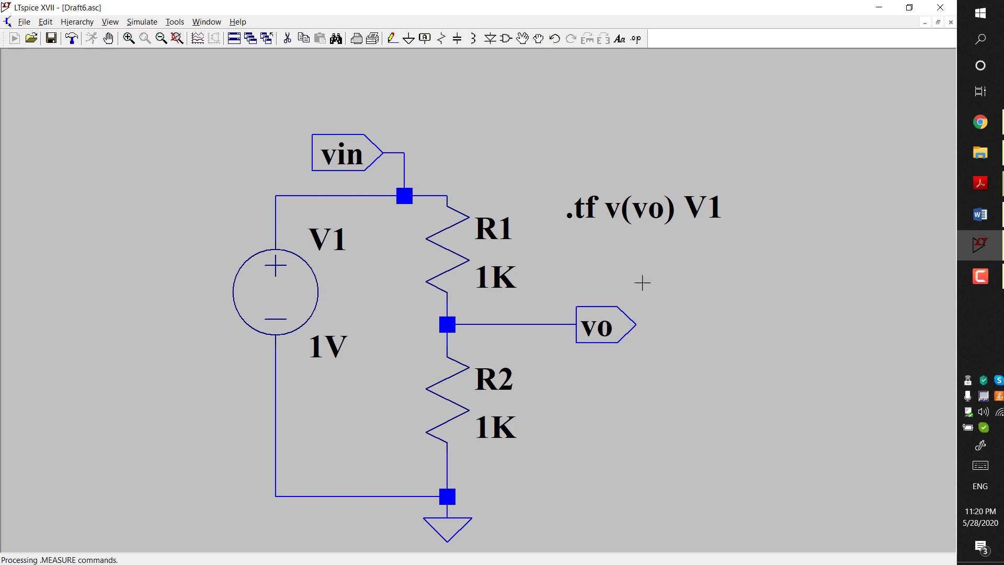
left_click_drag(756, 301, 760, 379)
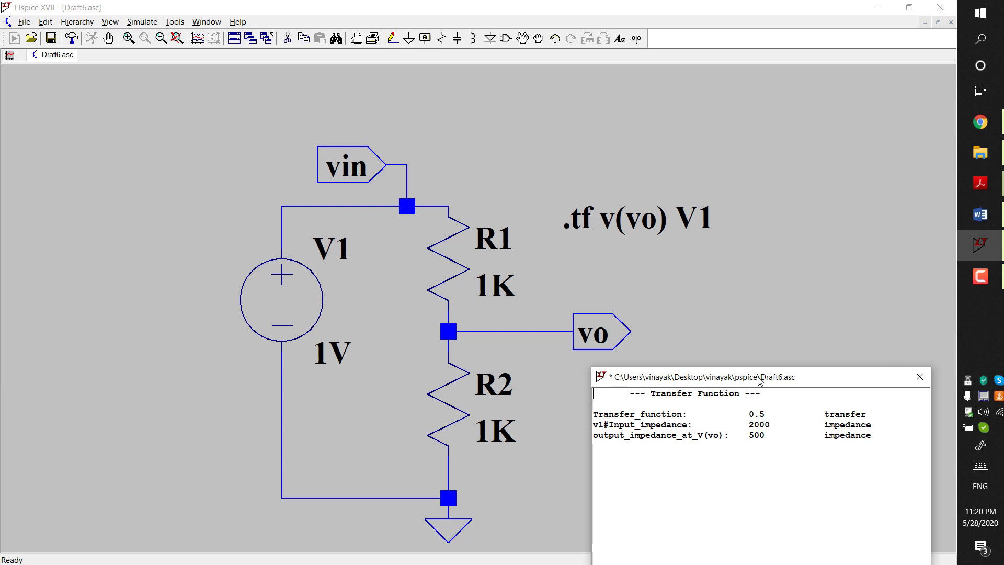
left_click_drag(596, 415, 768, 415)
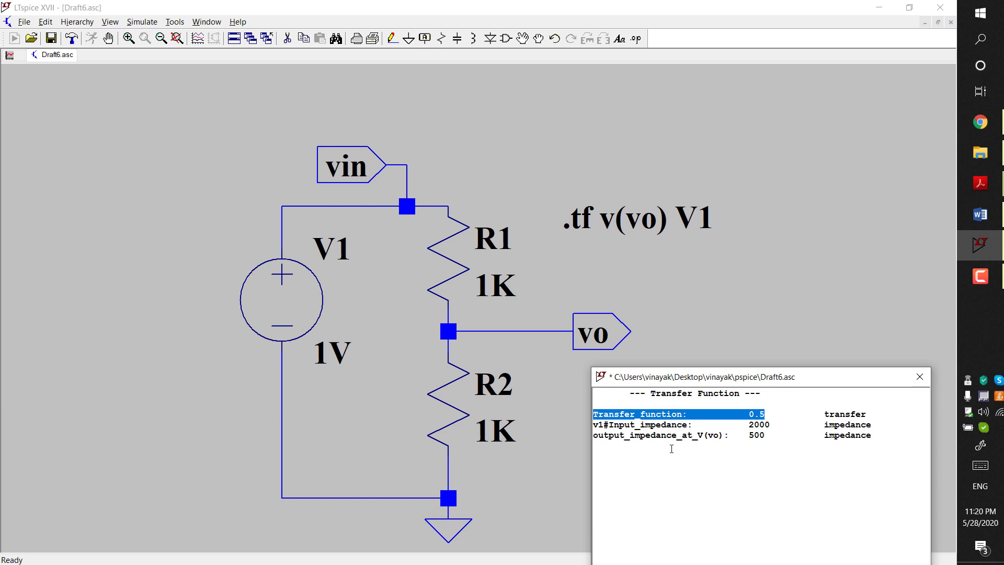
Step: Examine the V1 input impedance and the output impedance at V(vo) in the analysis results
left_click_drag(611, 427, 707, 421)
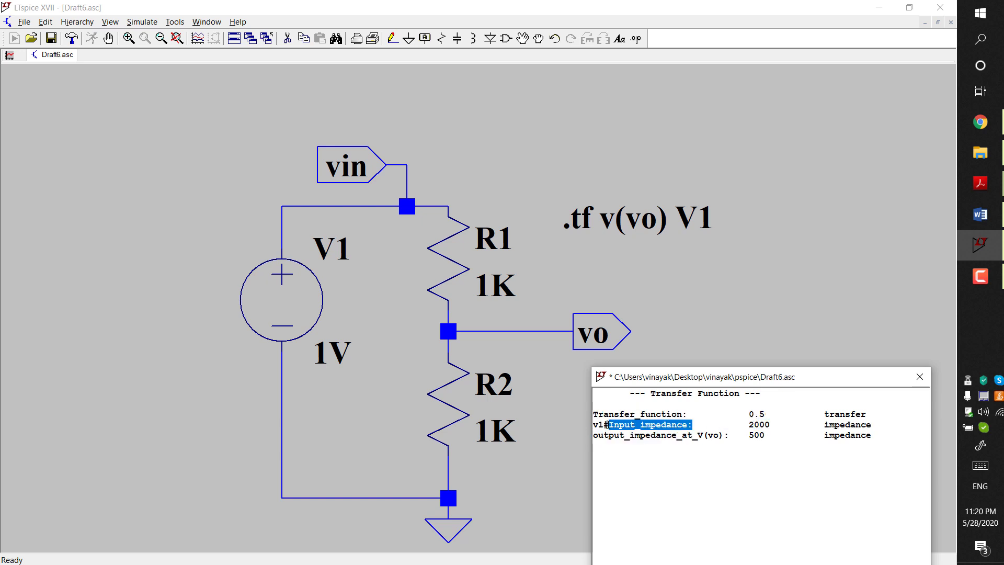
left_click_drag(606, 424, 594, 425)
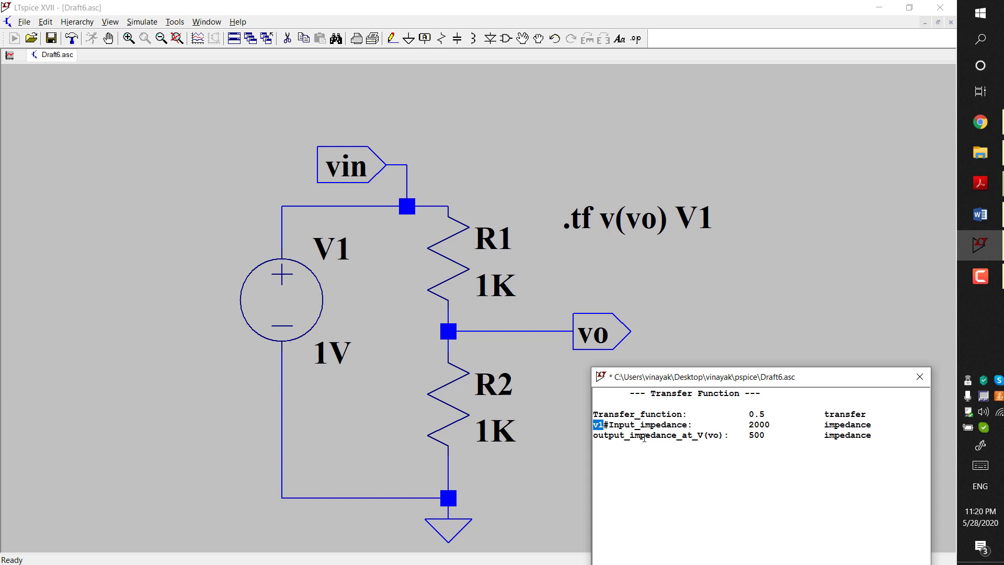
left_click_drag(725, 435, 698, 435)
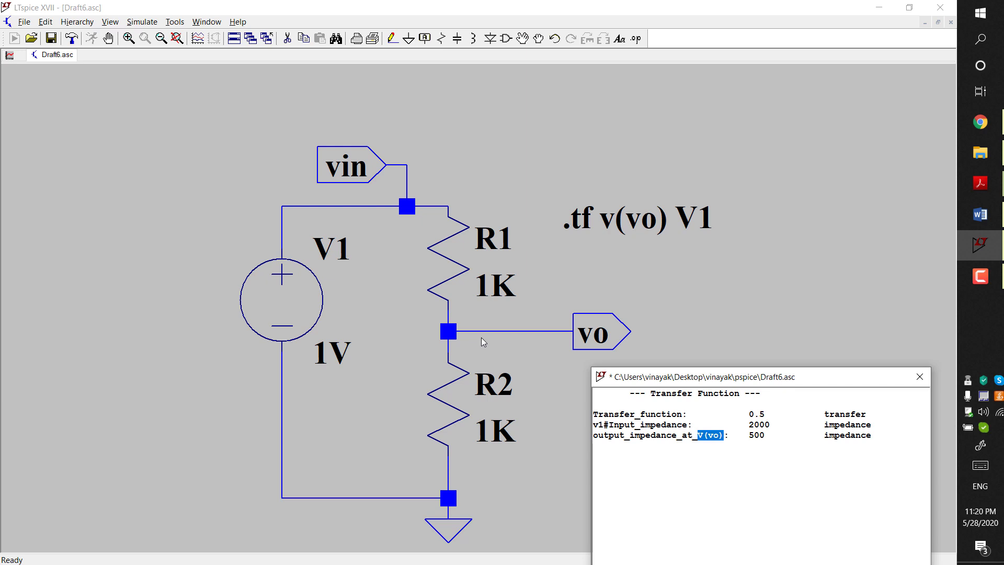
left_click_drag(767, 439, 749, 436)
Step: Review the transfer function and both impedance lines together, and close the results window
left_click_drag(750, 413, 593, 414)
left_click_drag(877, 433, 595, 415)
left_click(700, 439)
left_click(919, 383)
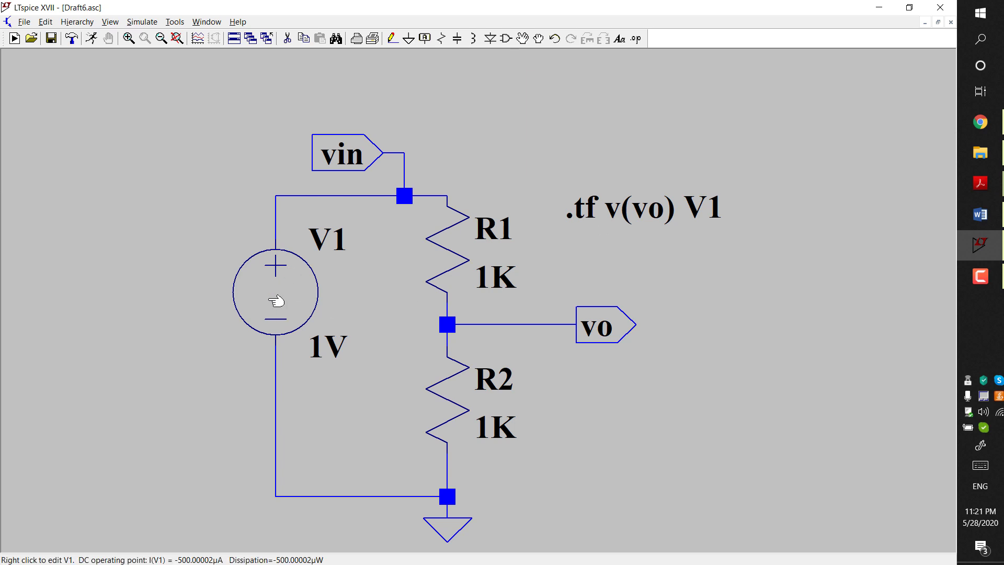
Step: Replace voltage source V1 with a current source rotated 180 degrees so its arrow points up toward the vin node
left_click(287, 38)
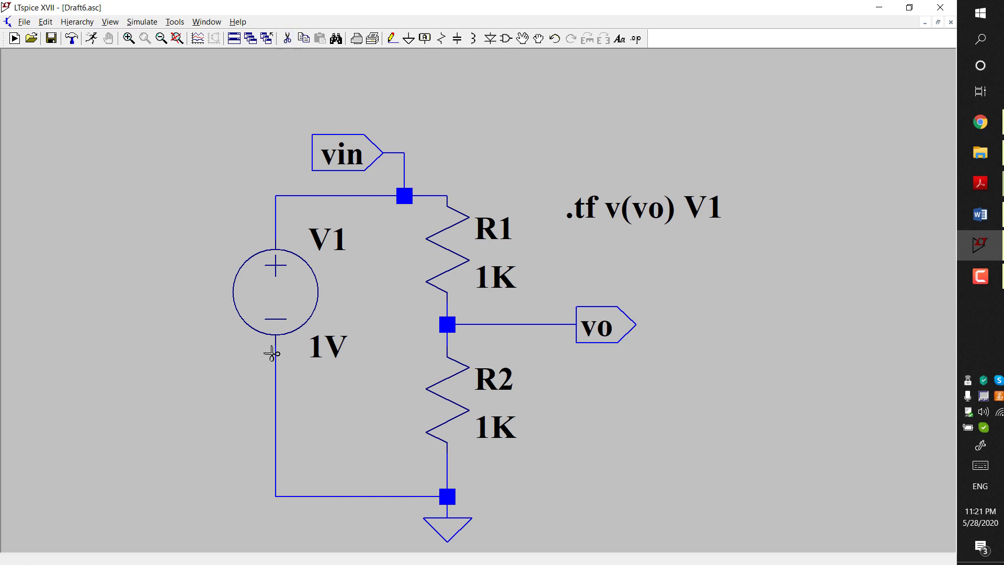
left_click(302, 274)
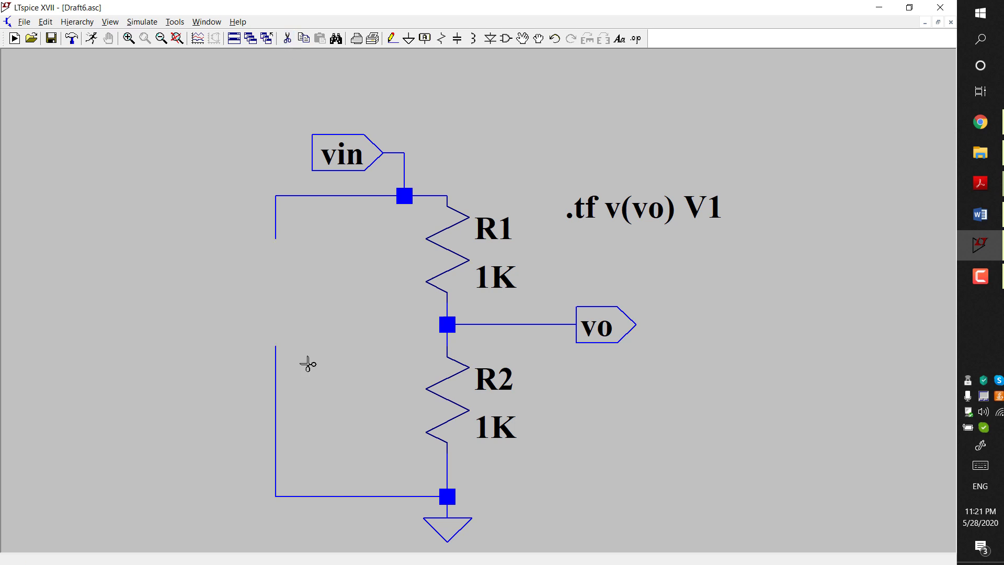
left_click(506, 39)
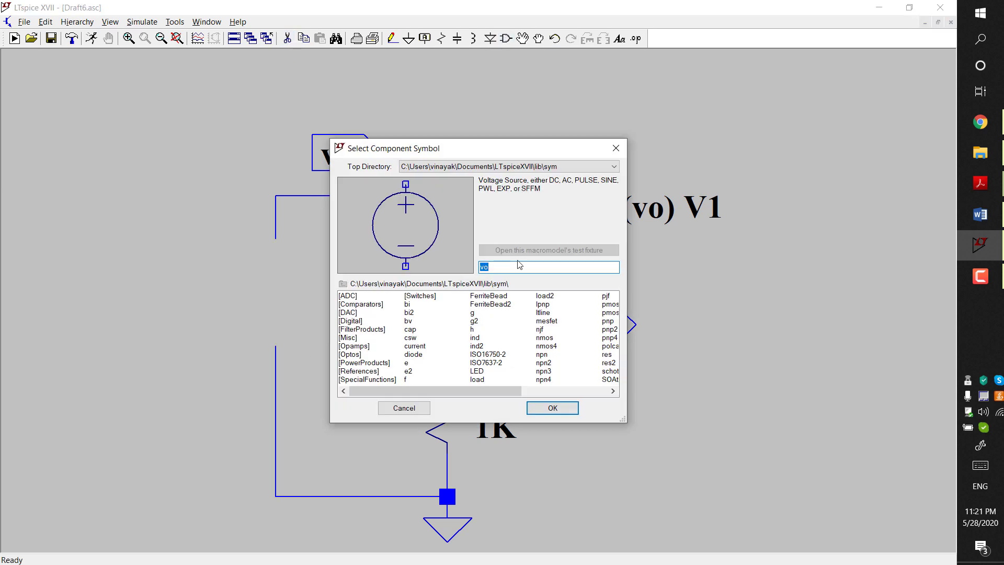
type("cu")
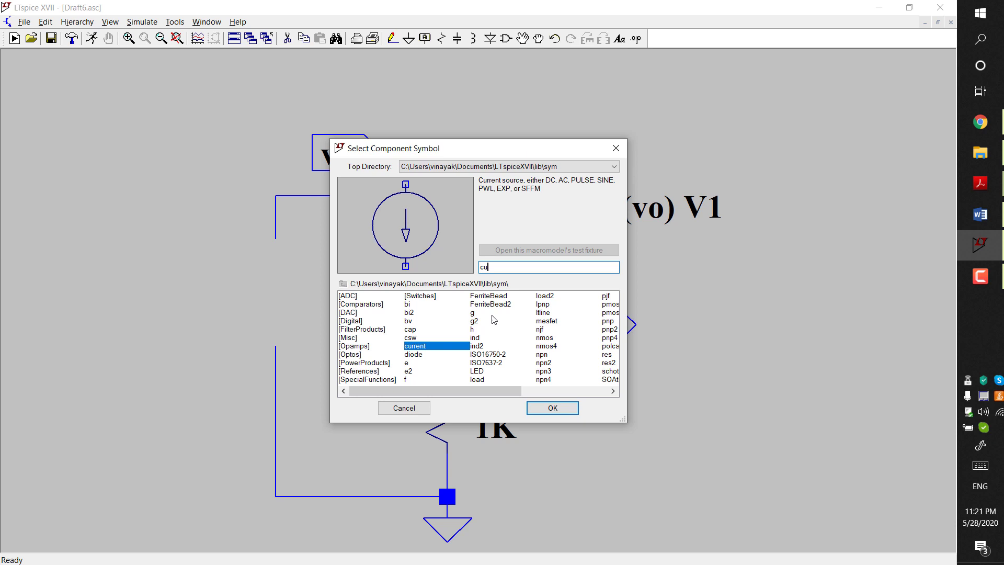
left_click(553, 409)
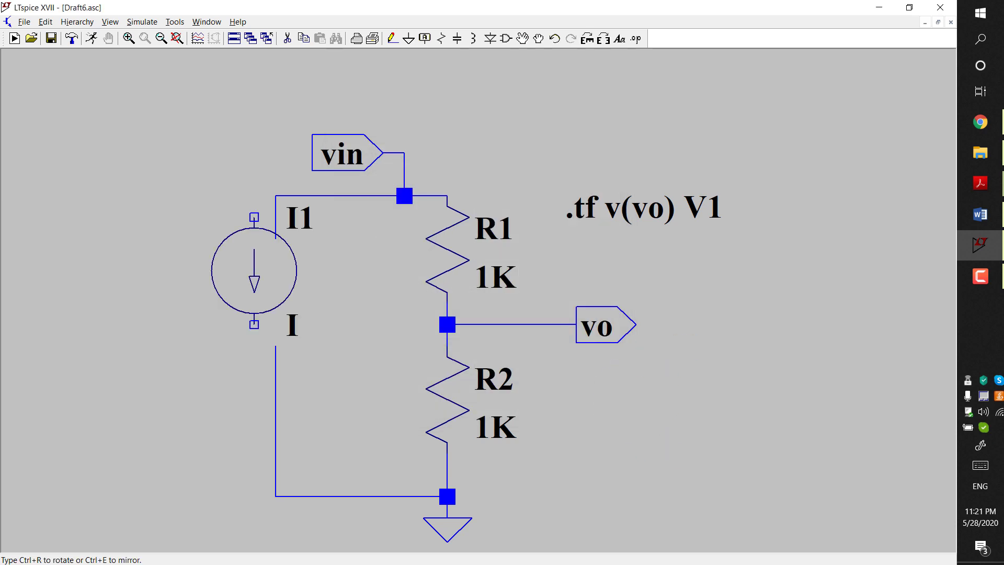
key("ctrl+r")
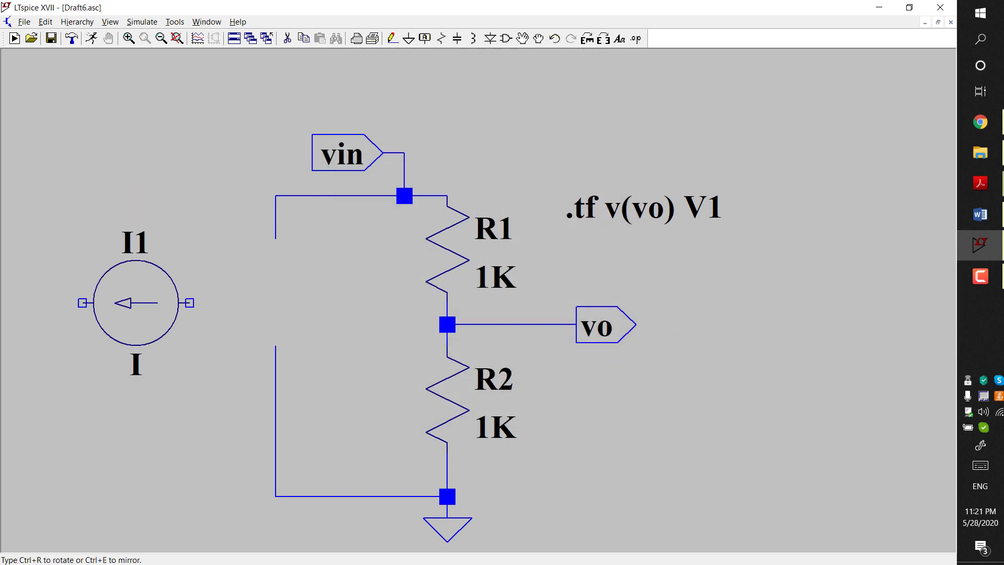
key("ctrl+r")
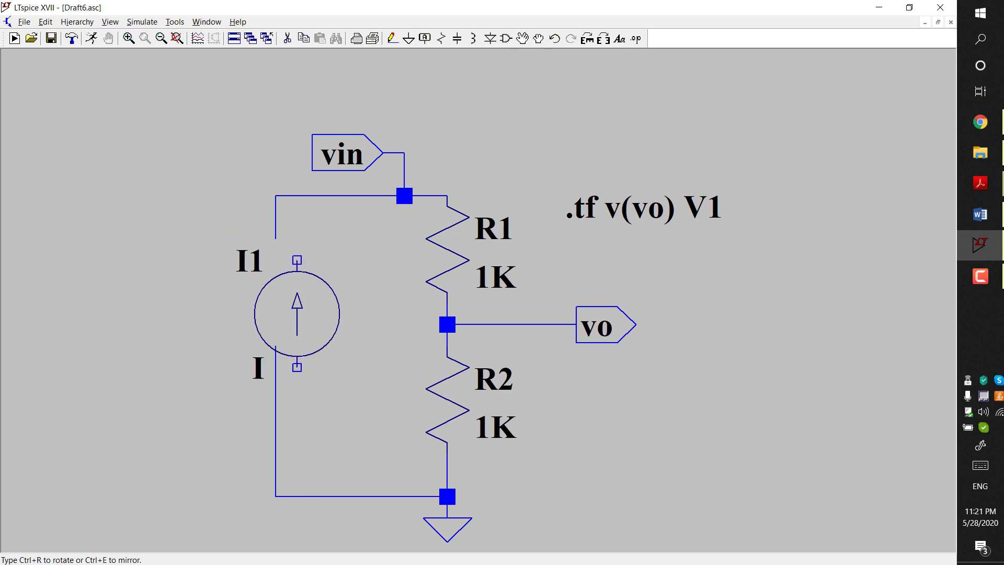
left_click(276, 292)
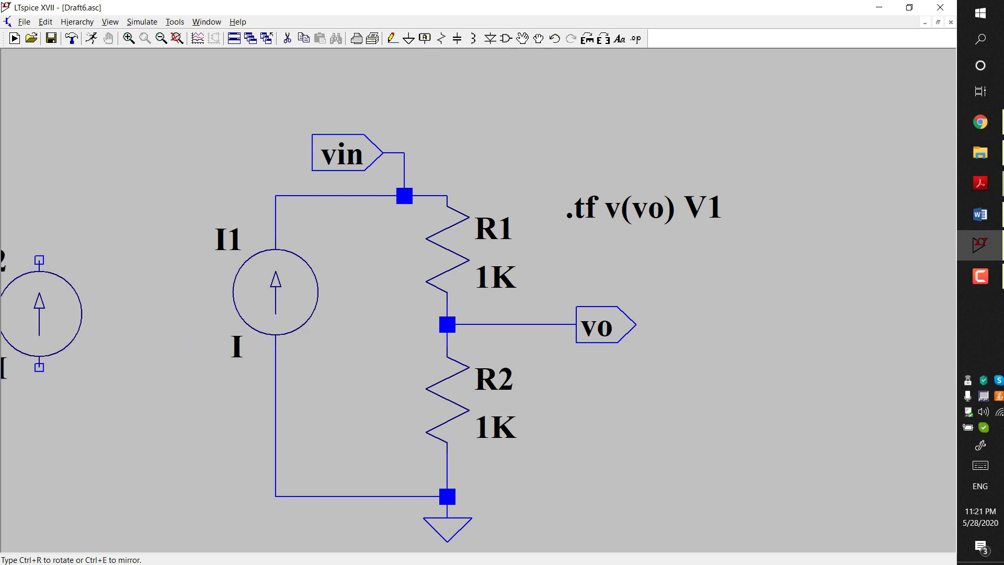
key("Escape")
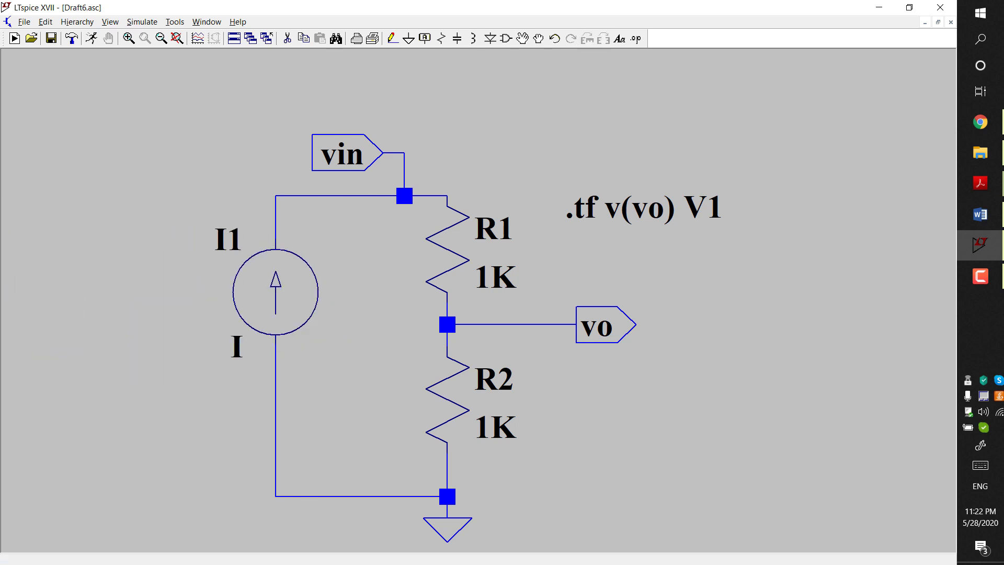
Step: Try to set the DC value of current source I1 to 1A and accept its advanced settings
right_click(287, 281)
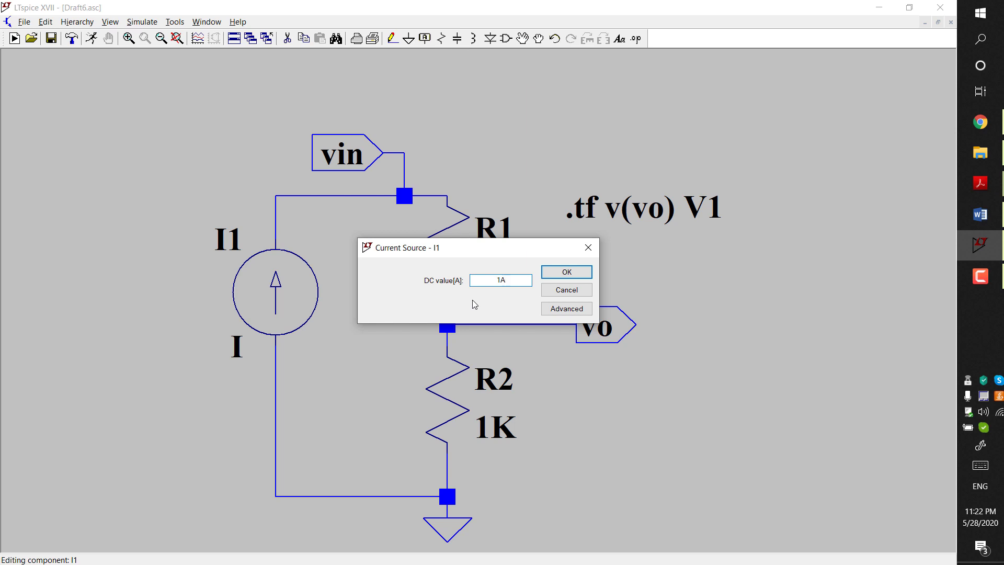
left_click(565, 310)
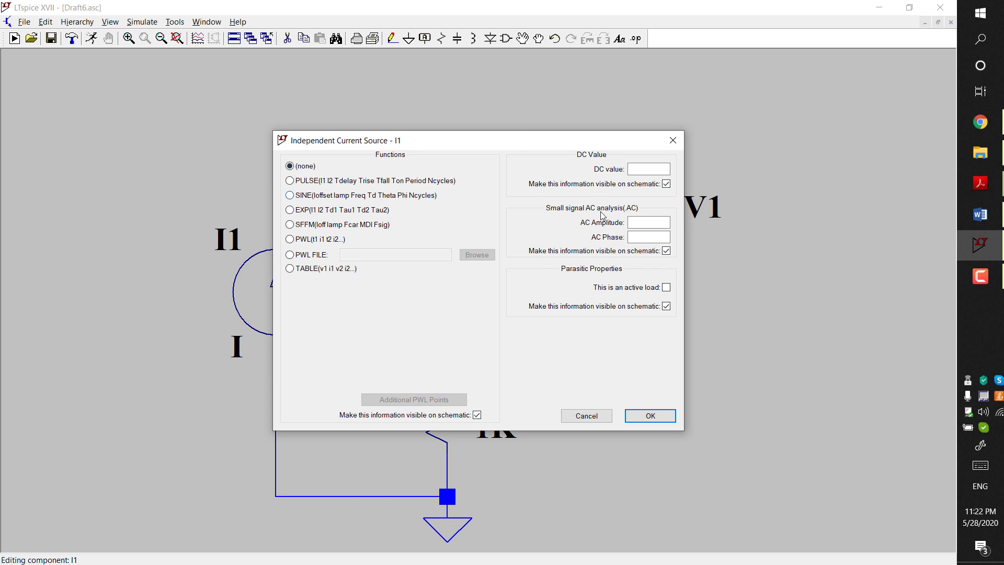
left_click(641, 172)
left_click(639, 416)
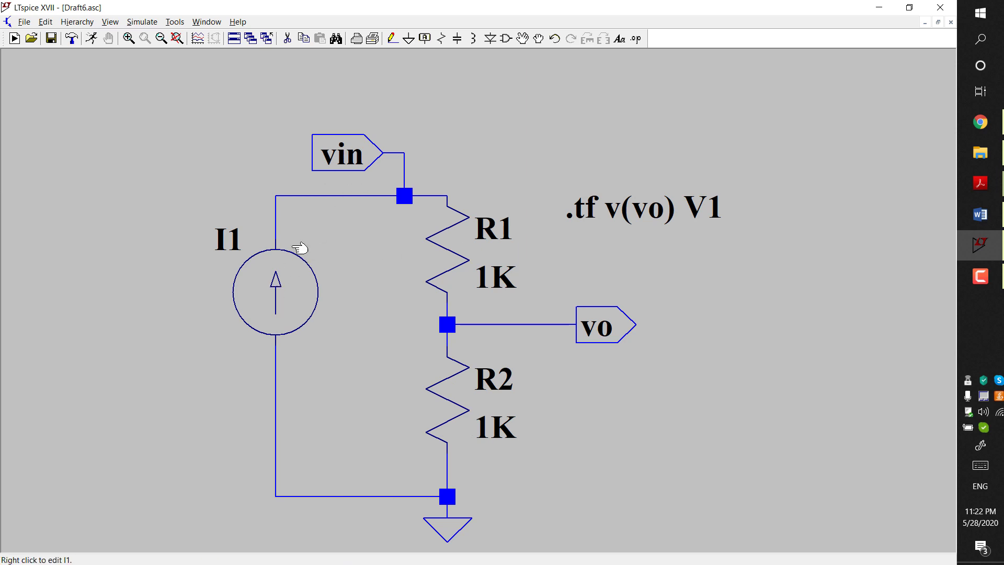
Step: Rename the input net label vin to Iin
right_click(355, 158)
type("vo")
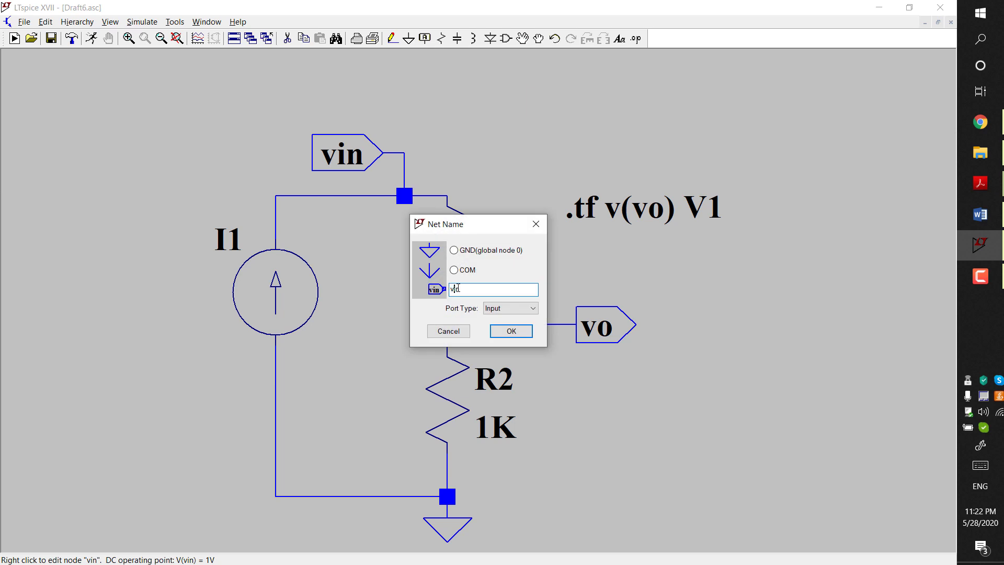
key("BackSpace")
type("i")
key("BackSpace")
type("I")
left_click(511, 331)
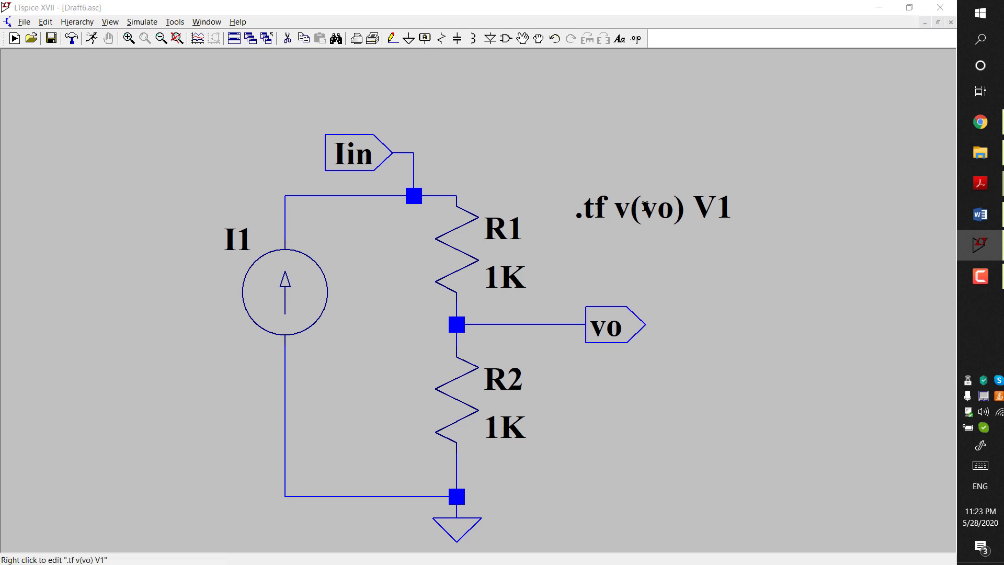
right_click(647, 208)
left_click(624, 174)
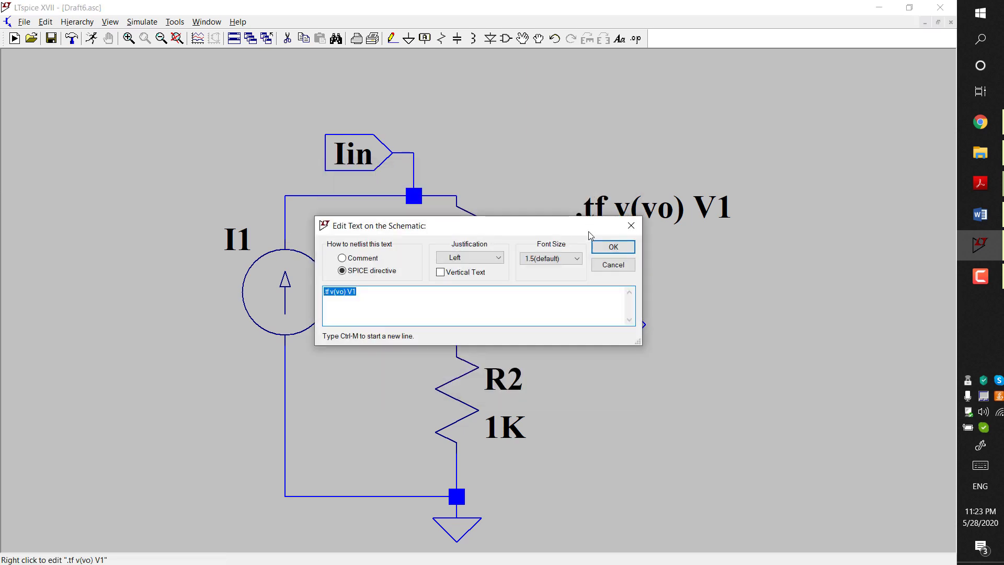
left_click(609, 263)
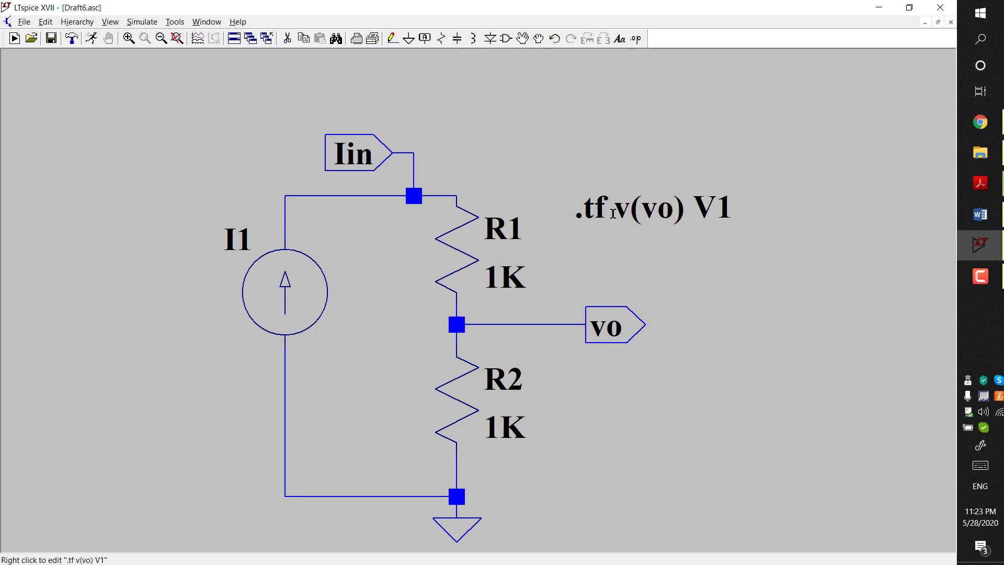
Step: Change the source of the DC transfer simulation command to I1, keeping v(vo) as the output
right_click(639, 207)
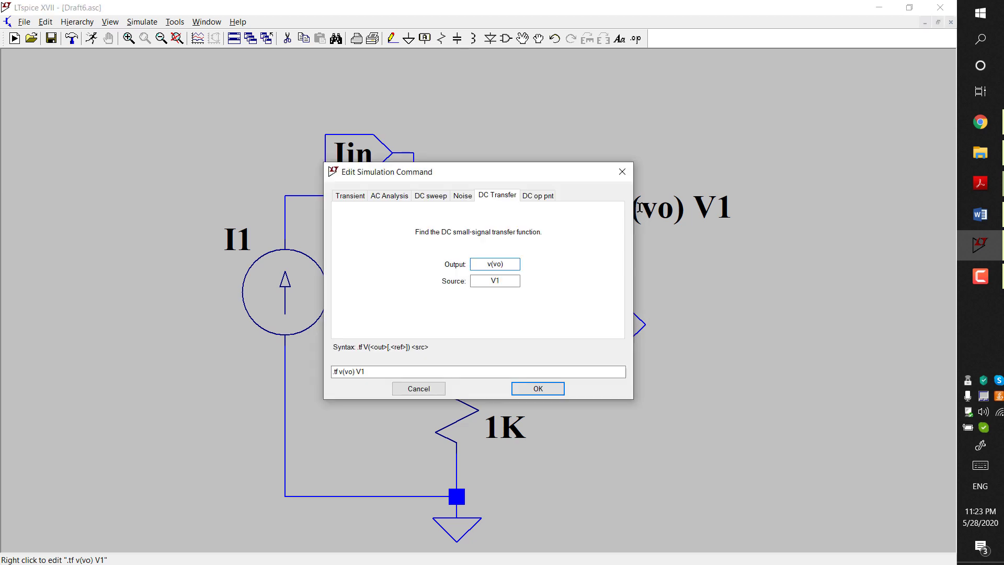
left_click_drag(561, 172, 890, 277)
left_click(811, 385)
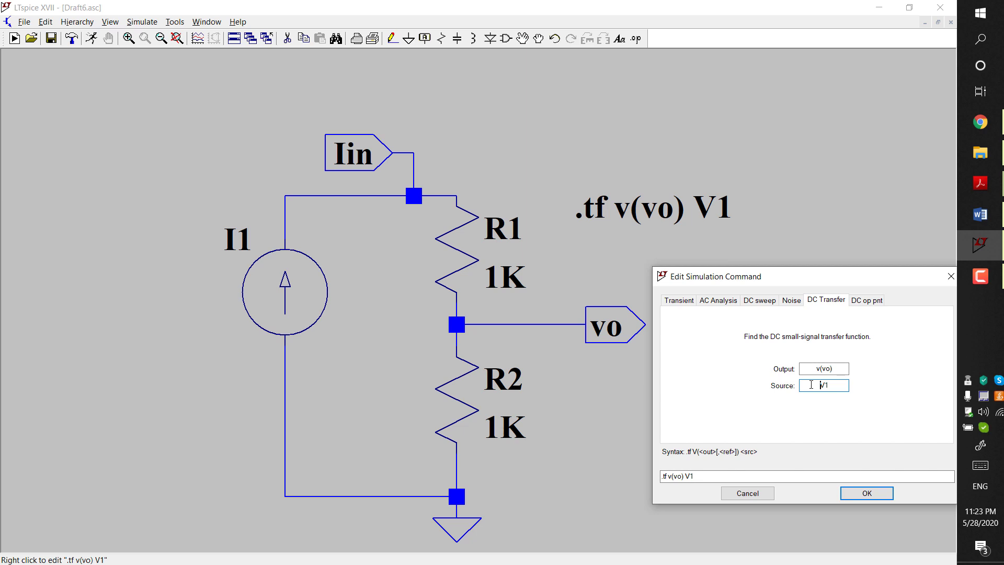
left_click(827, 370)
left_click_drag(840, 368, 815, 368)
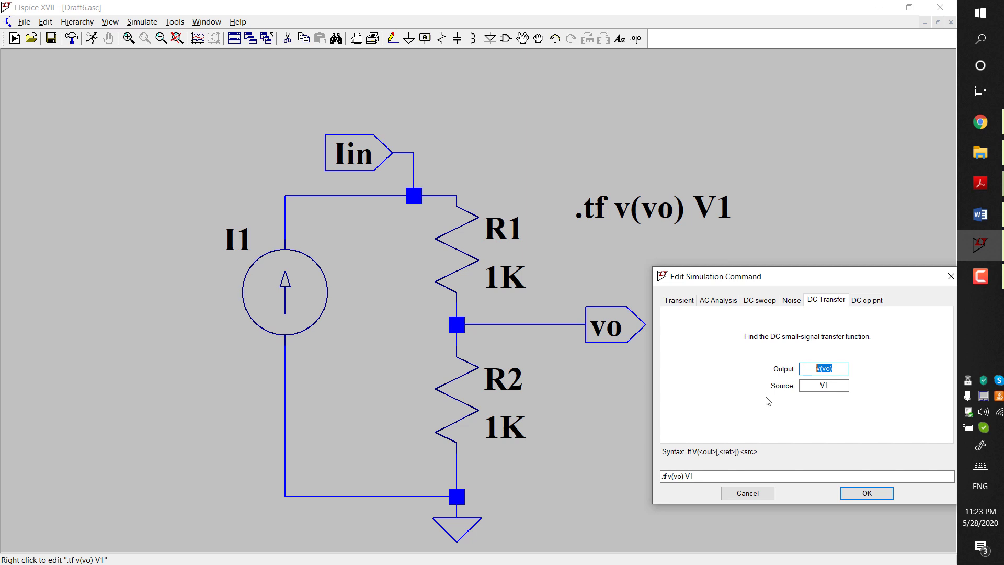
left_click(833, 385)
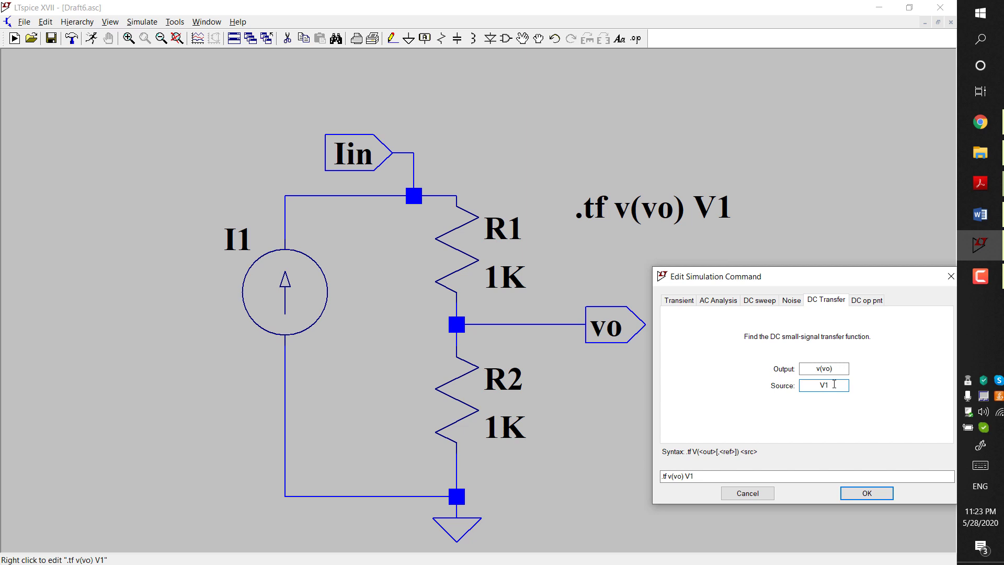
key("Left")
key("BackSpace")
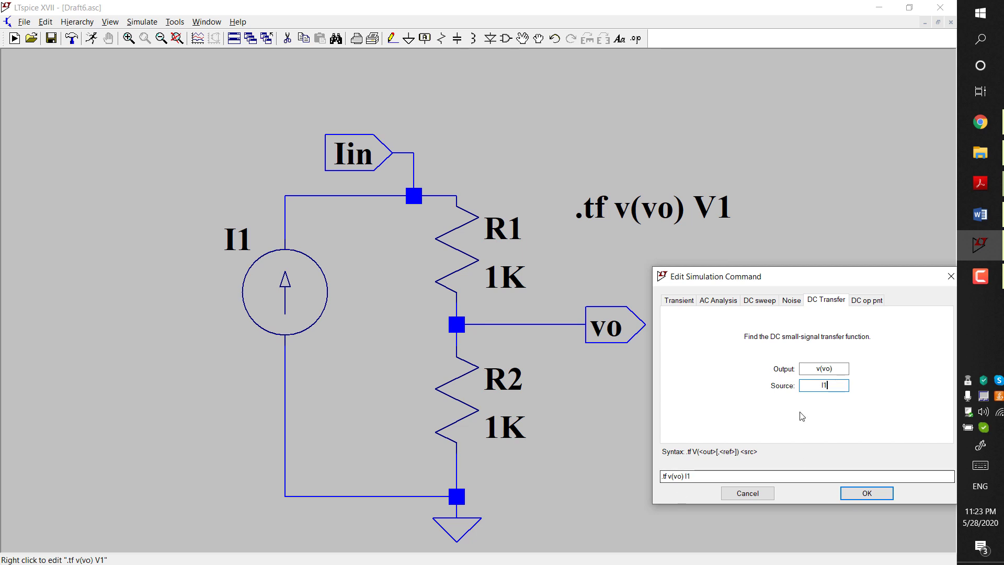
left_click(710, 476)
left_click_drag(709, 475, 665, 479)
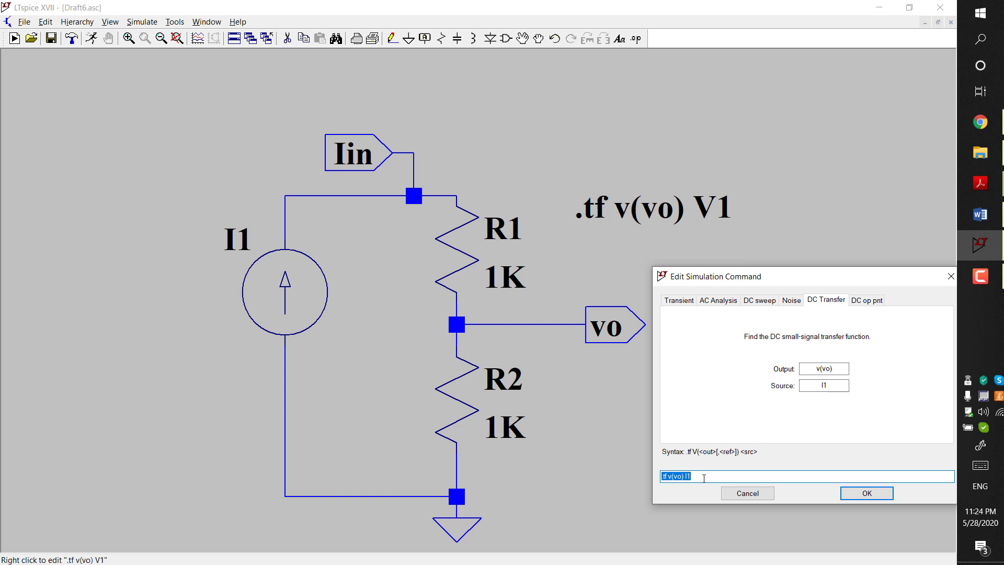
left_click(865, 494)
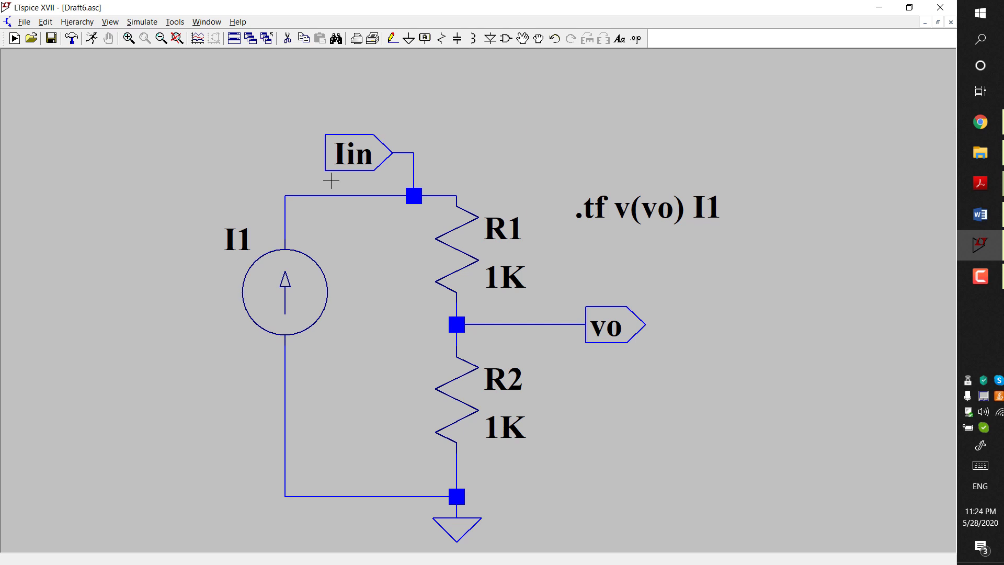
Step: Display the SPICE netlist and examine the nodes in the I1 line
left_click(109, 24)
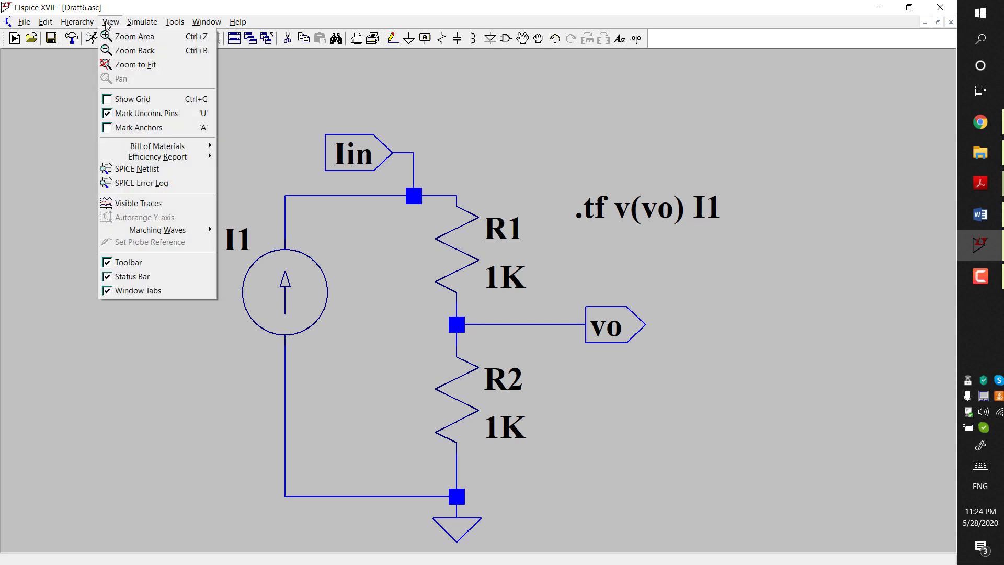
left_click(159, 174)
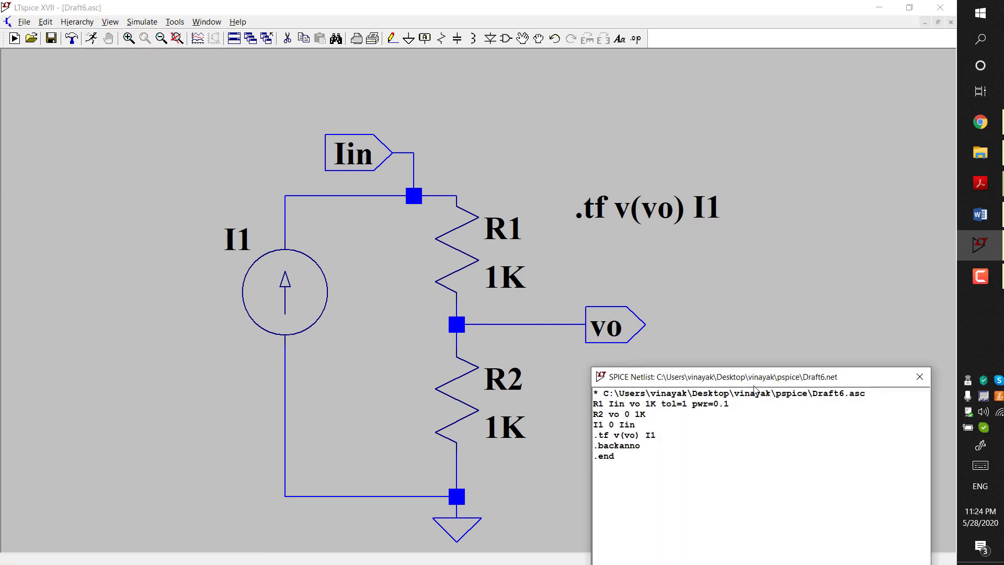
left_click_drag(598, 424, 634, 424)
left_click(609, 424)
left_click(1000, 275)
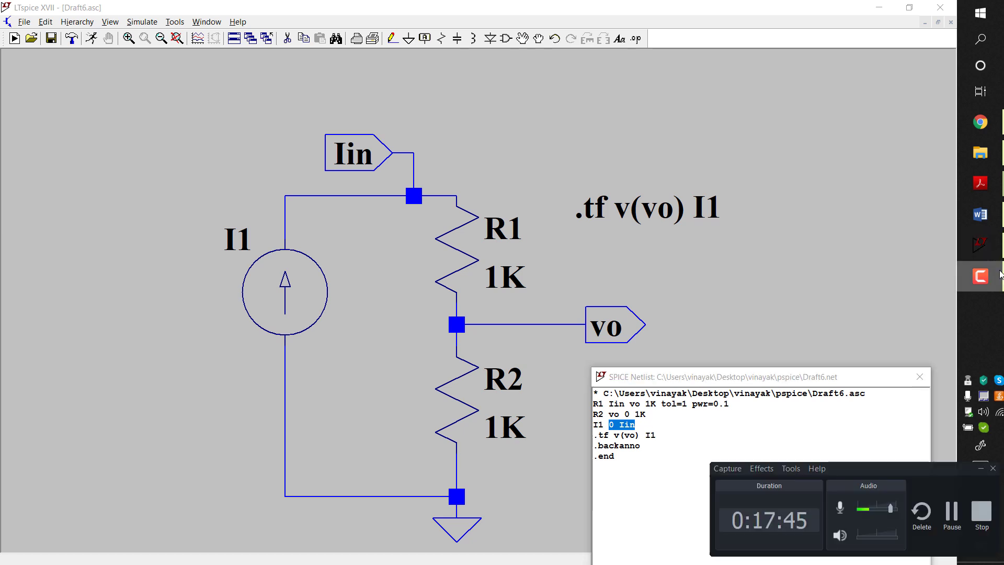
left_click(948, 514)
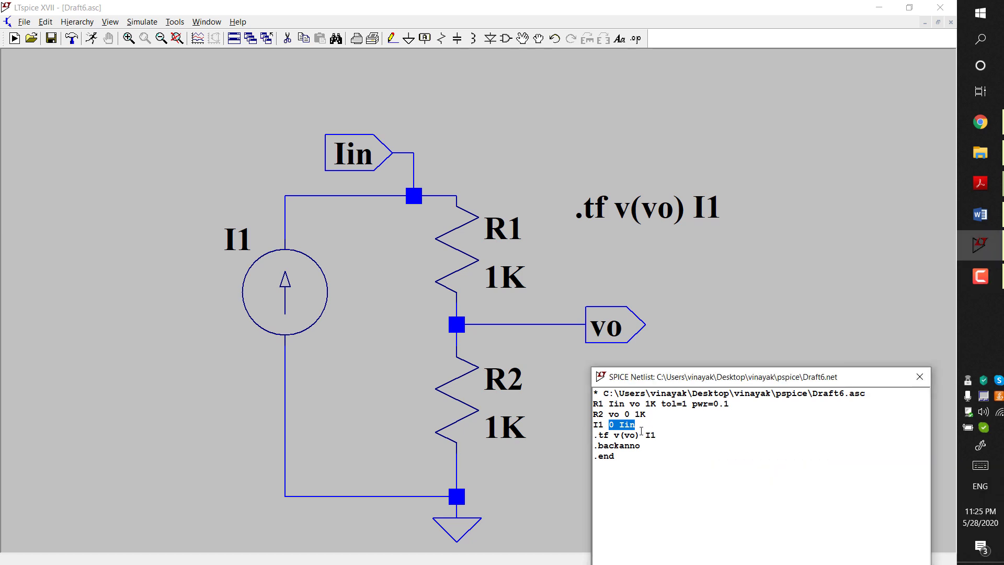
Step: Review the whole I1 line and the .tf v(vo) I1 directive in the netlist, and close it
left_click_drag(641, 424, 592, 425)
left_click_drag(641, 427, 610, 424)
left_click(633, 427)
left_click_drag(595, 435, 669, 435)
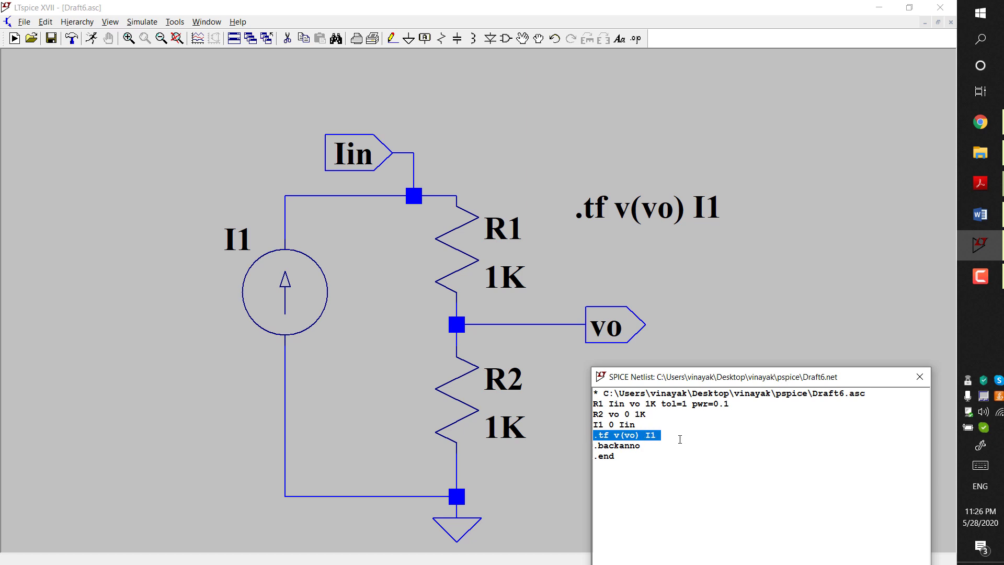
left_click(637, 456)
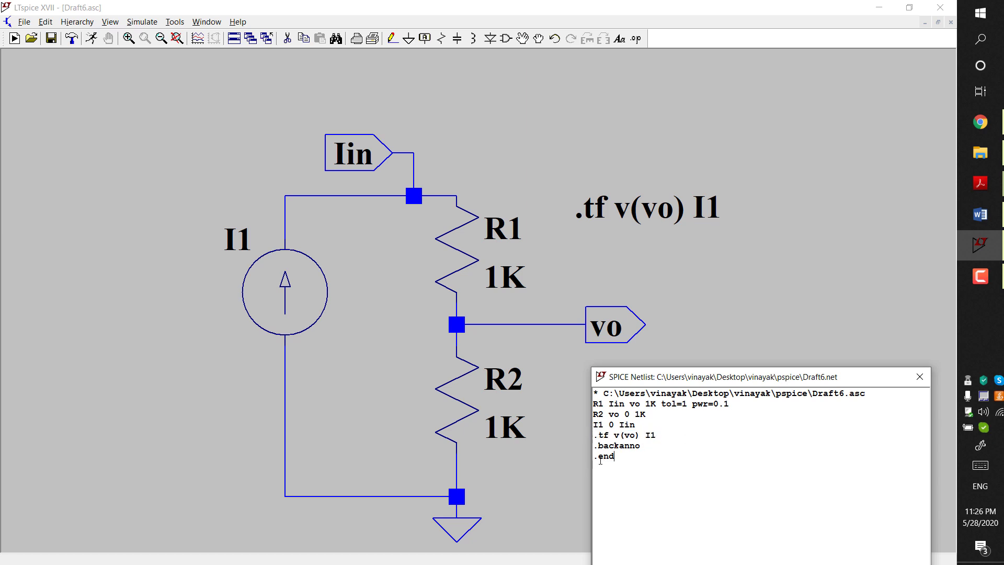
left_click(912, 383)
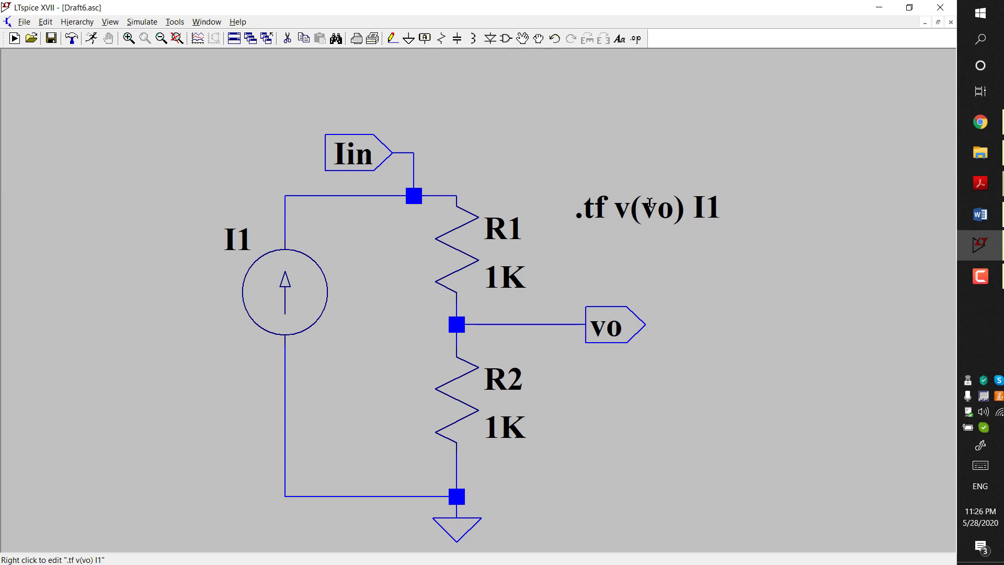
left_click(989, 278)
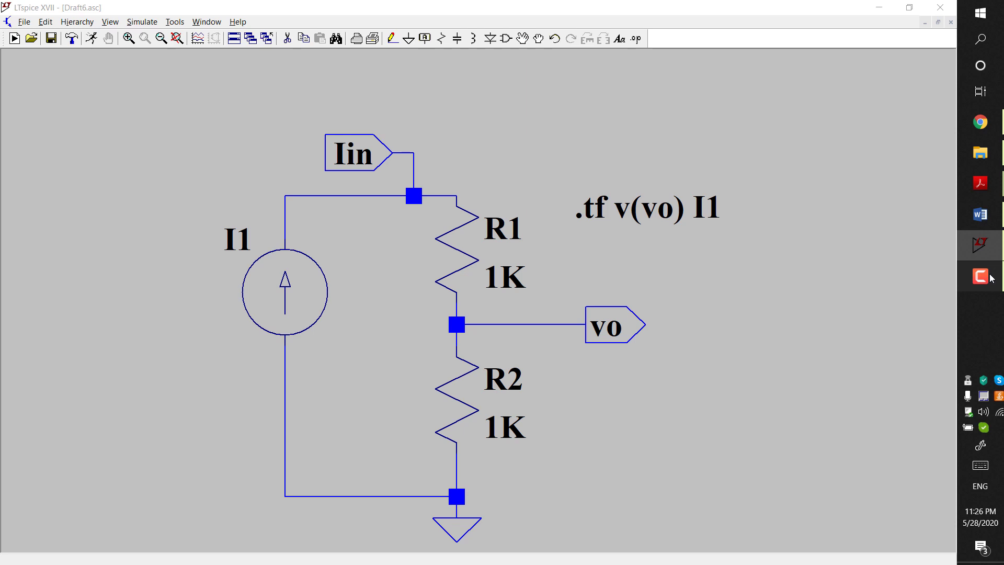
left_click(951, 519)
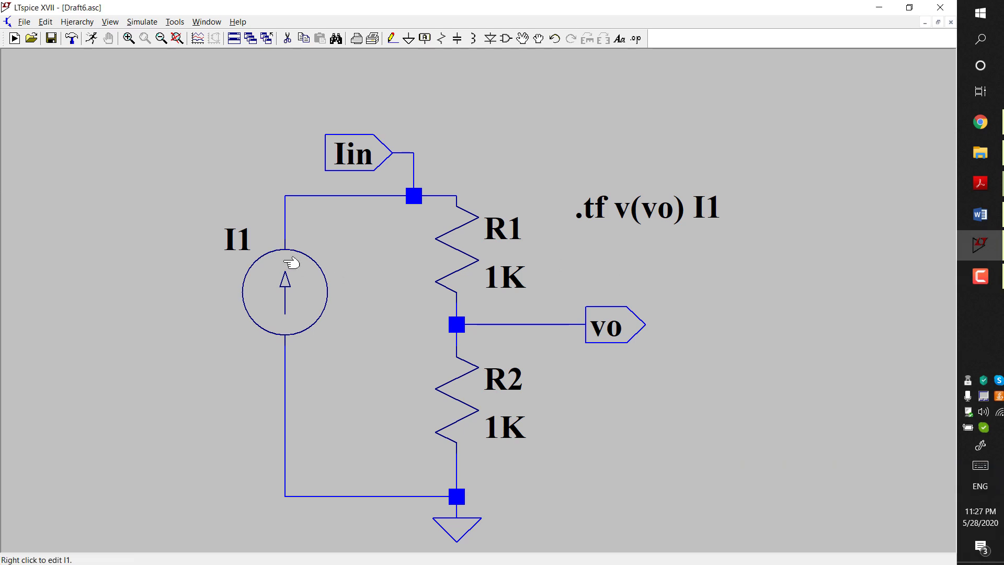
Step: Set the DC value of current source I1 to 1A
right_click(301, 267)
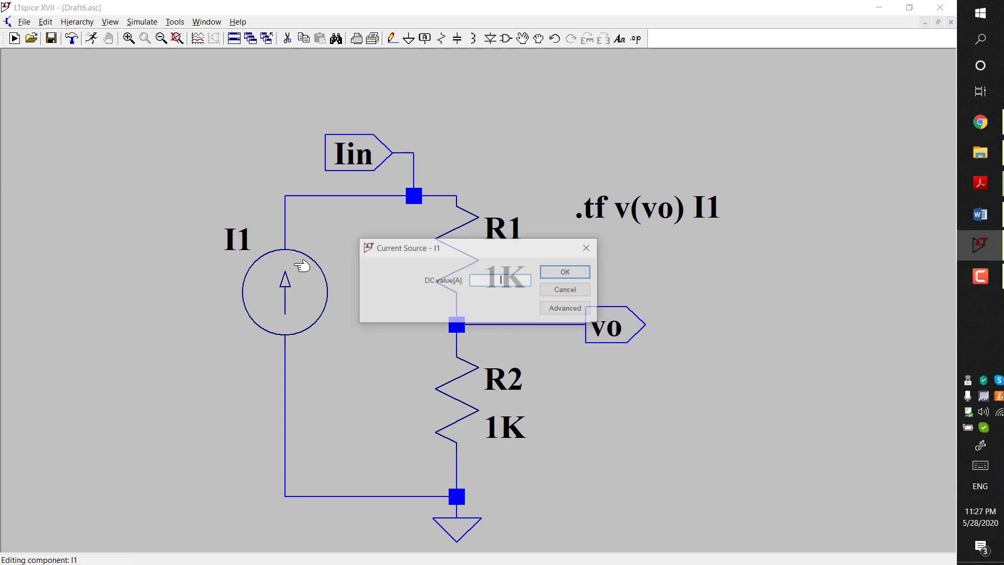
type("1A")
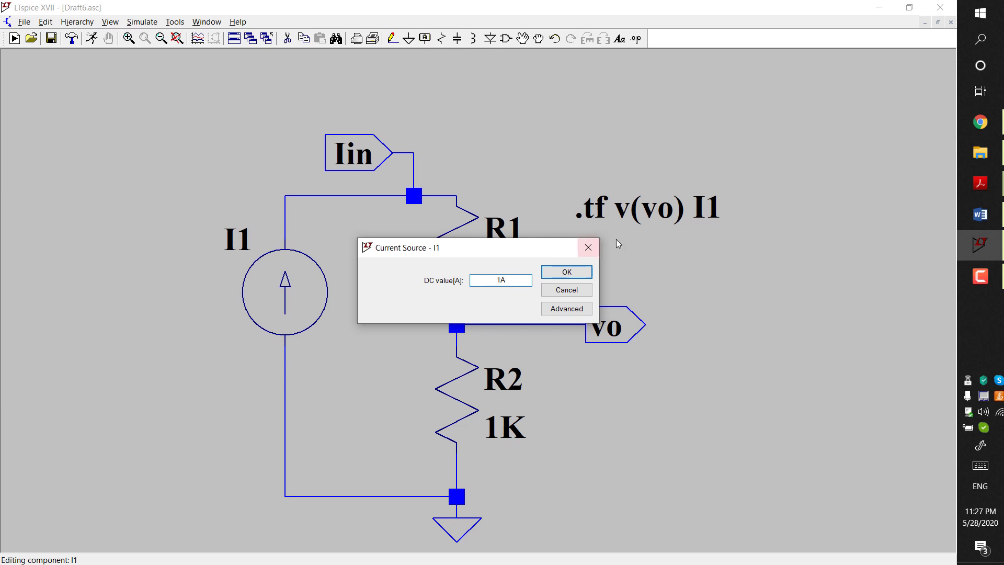
left_click(575, 272)
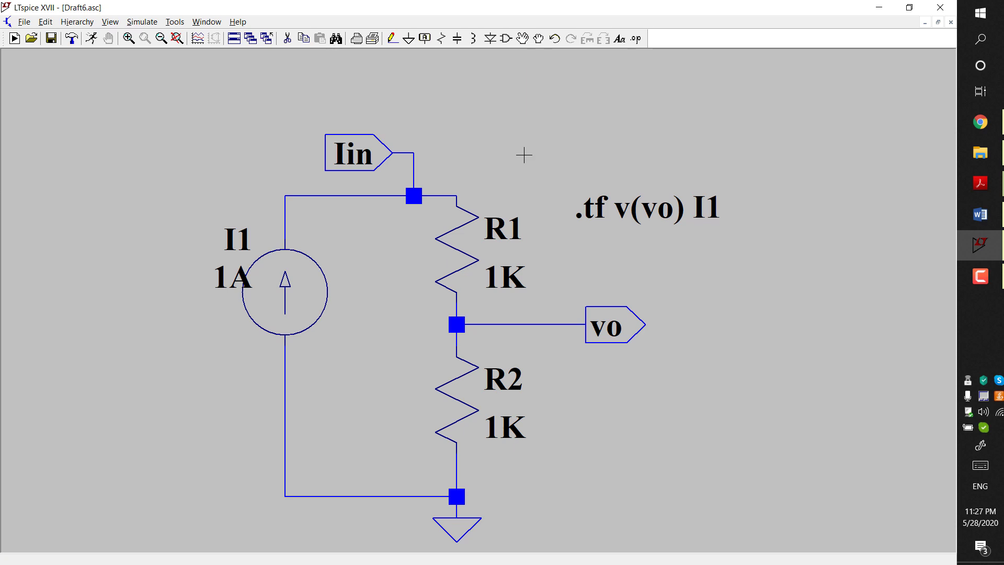
Step: Try to convert the existing .tf v(vo) I1 command into a DC operating point command
right_click(606, 210)
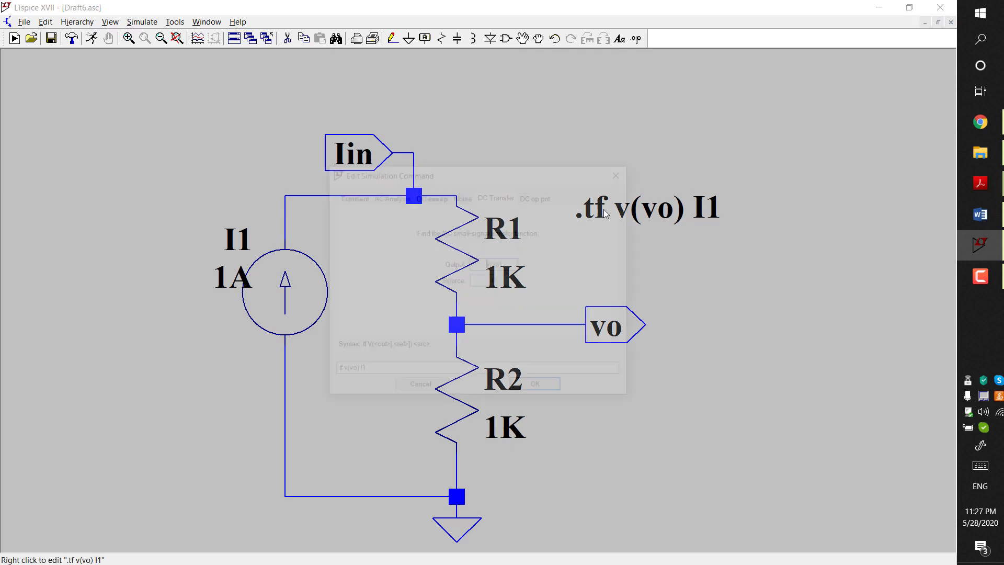
left_click(543, 198)
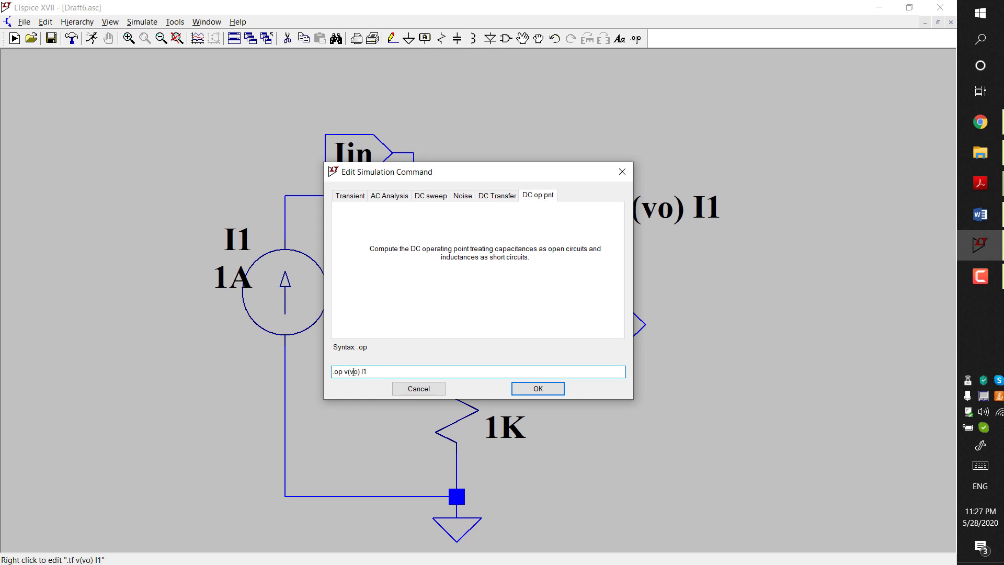
key("Delete")
left_click_drag(374, 371, 350, 373)
left_click(376, 371)
left_click_drag(539, 177, 840, 282)
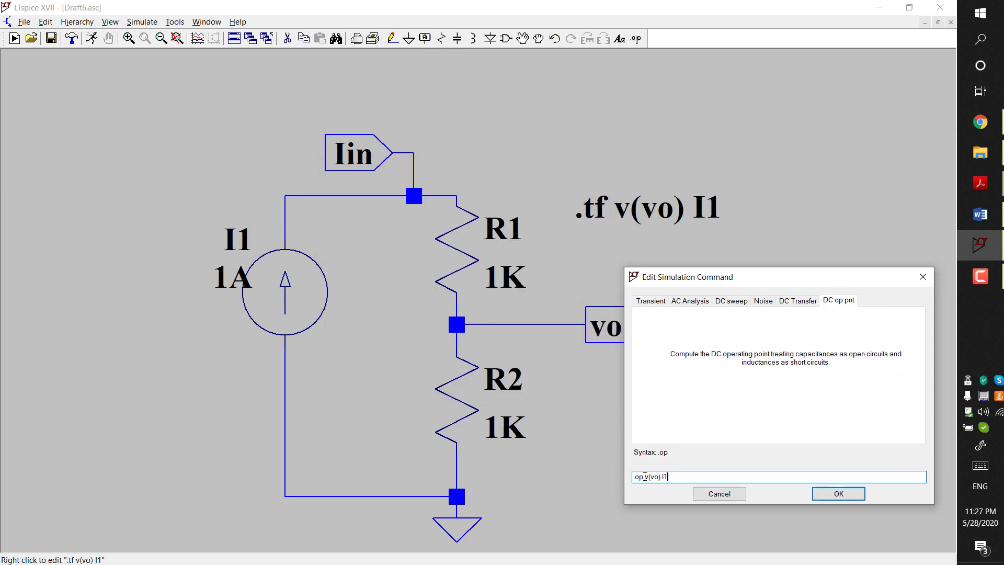
left_click(849, 502)
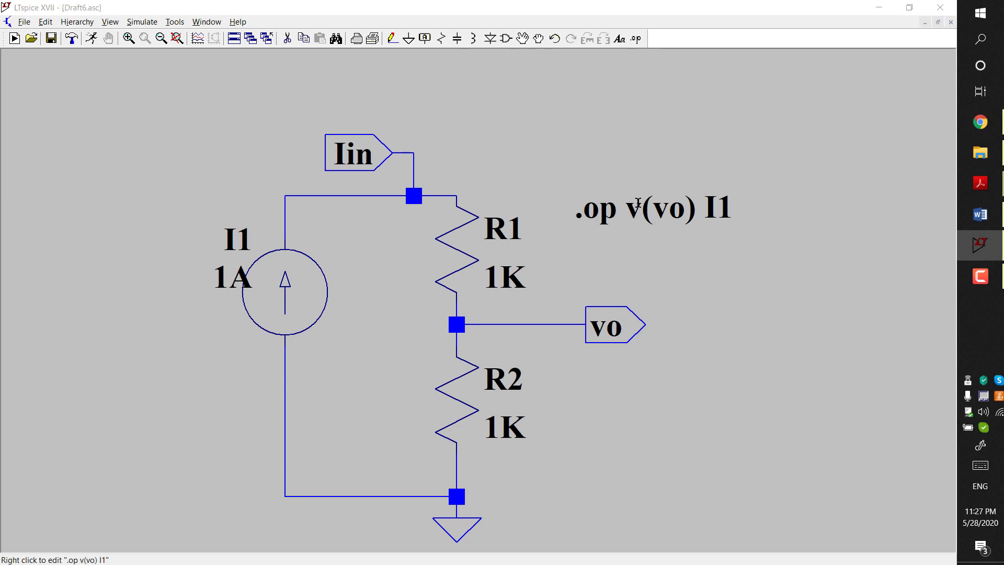
right_click(638, 204)
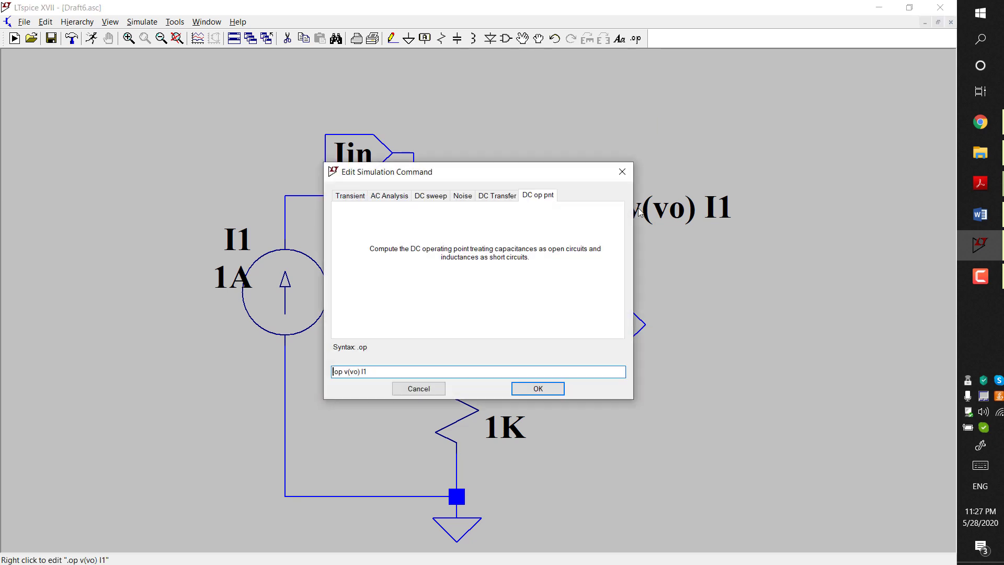
left_click(439, 388)
left_click(596, 267)
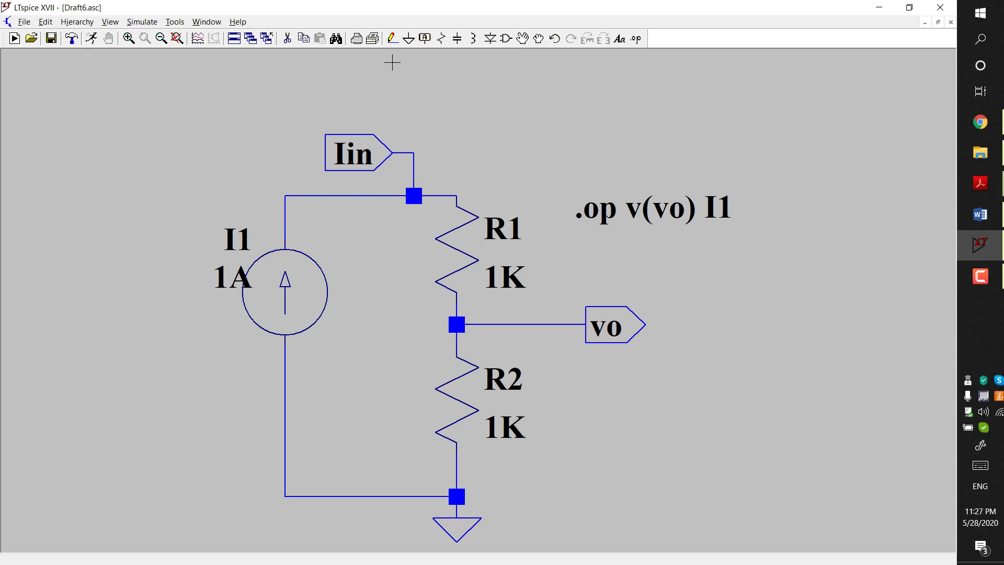
Step: Delete the .op v(vo) I1 directive and place a new plain .op operating point command in the empty area above R1
left_click(287, 39)
left_click(684, 208)
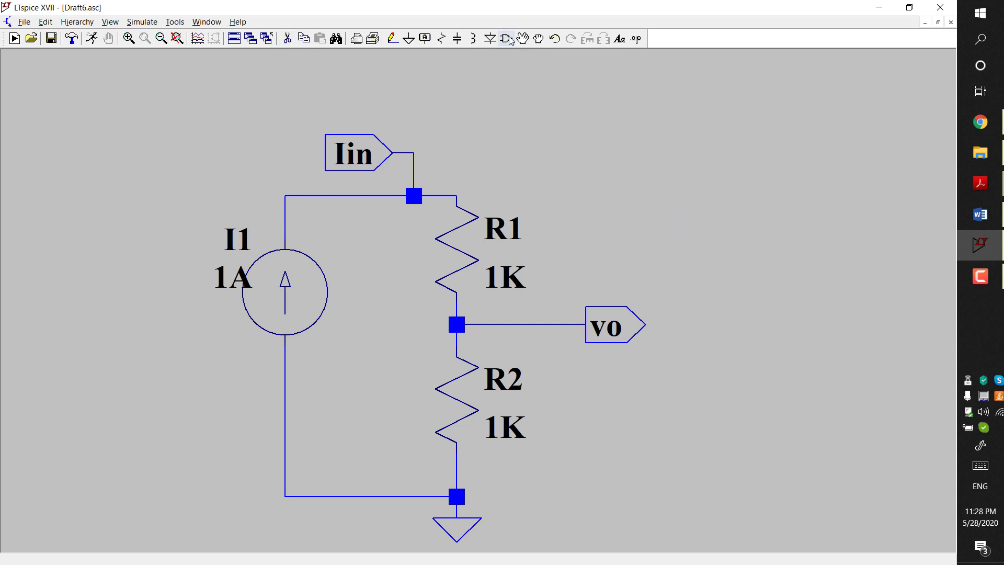
left_click(110, 22)
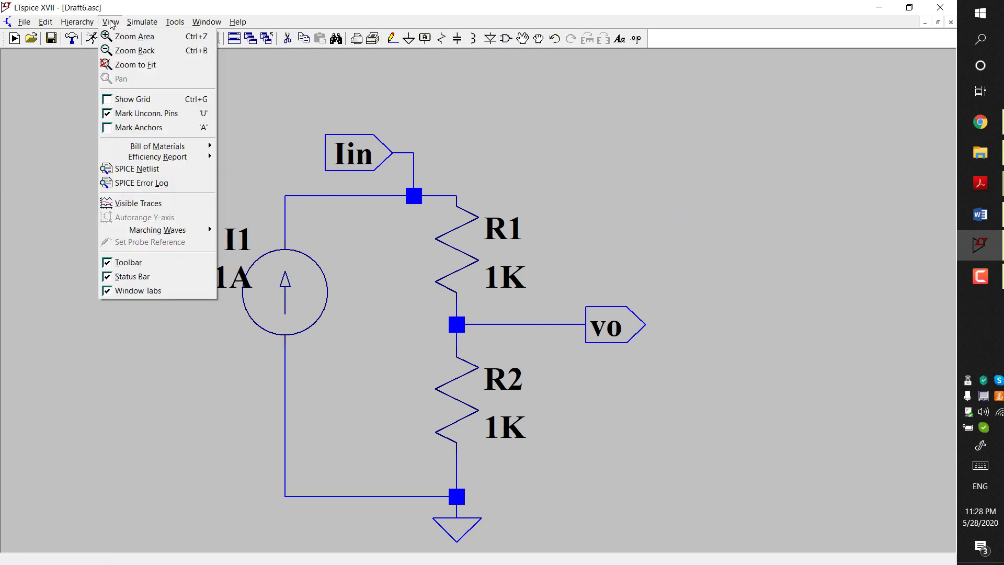
left_click(107, 24)
left_click(142, 22)
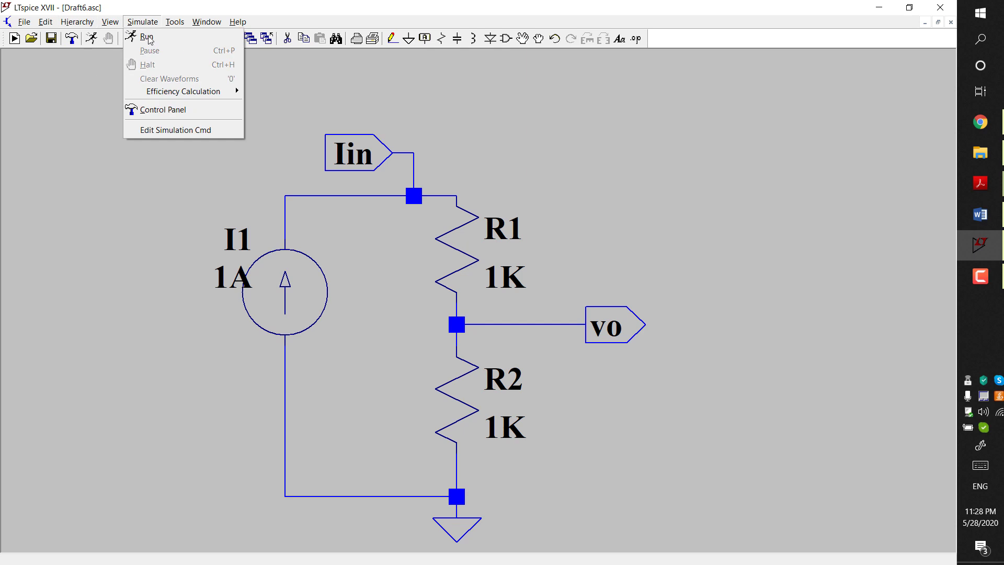
left_click(187, 131)
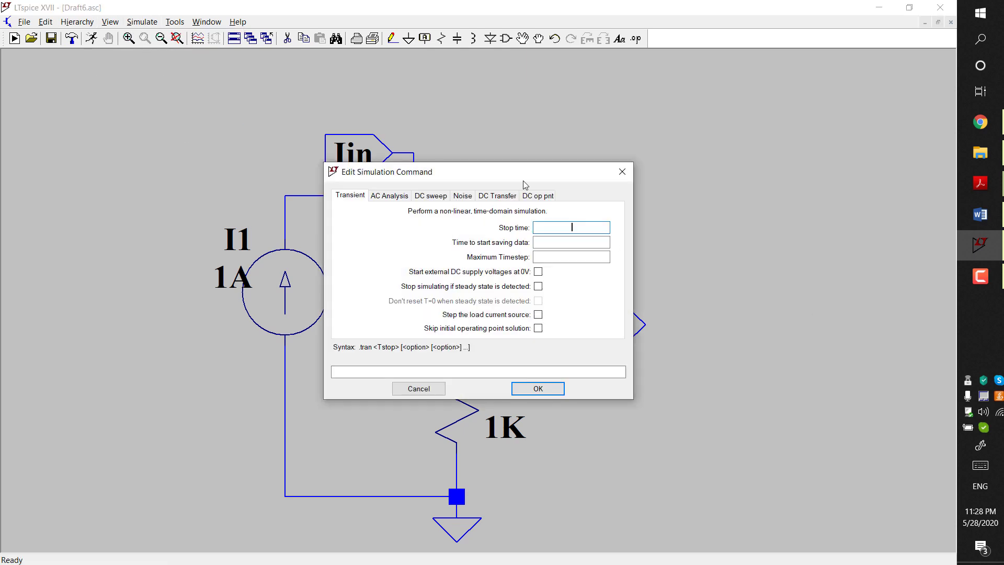
left_click_drag(527, 173, 788, 121)
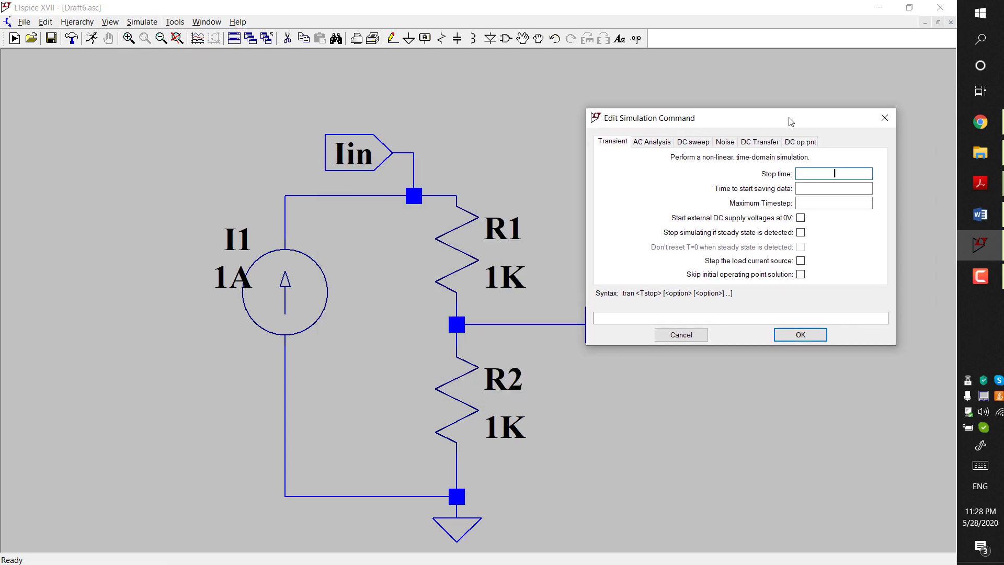
left_click(807, 148)
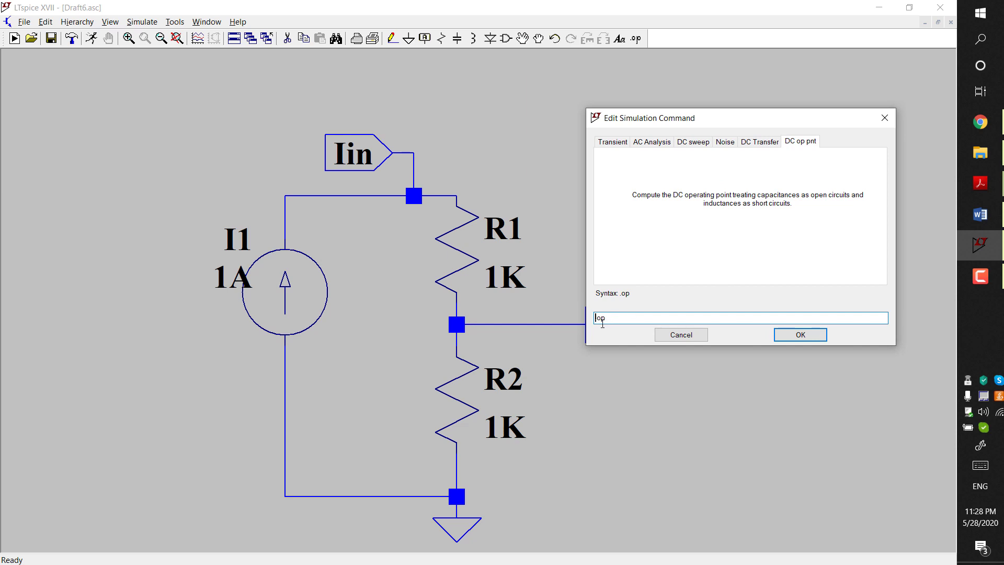
left_click(797, 335)
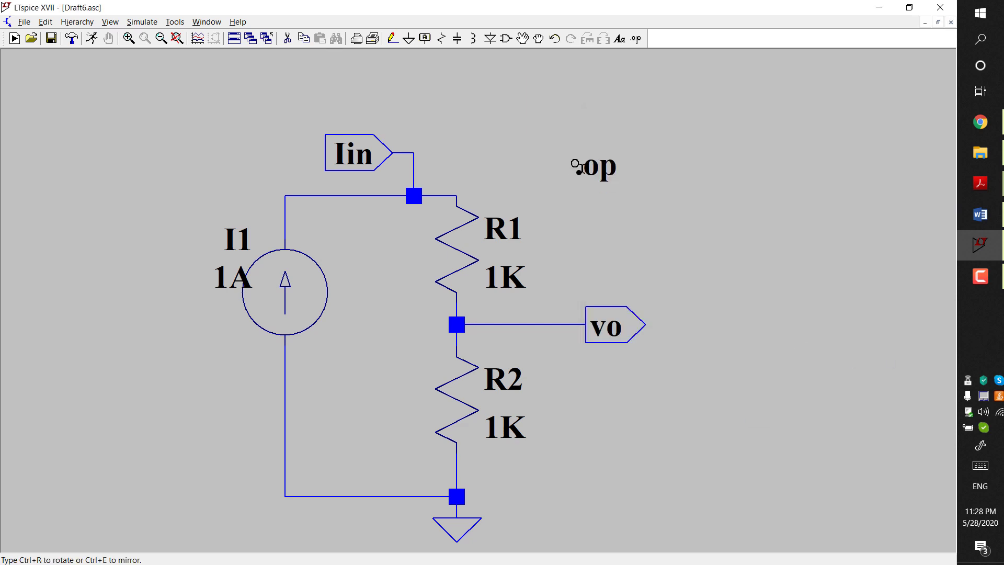
left_click(566, 147)
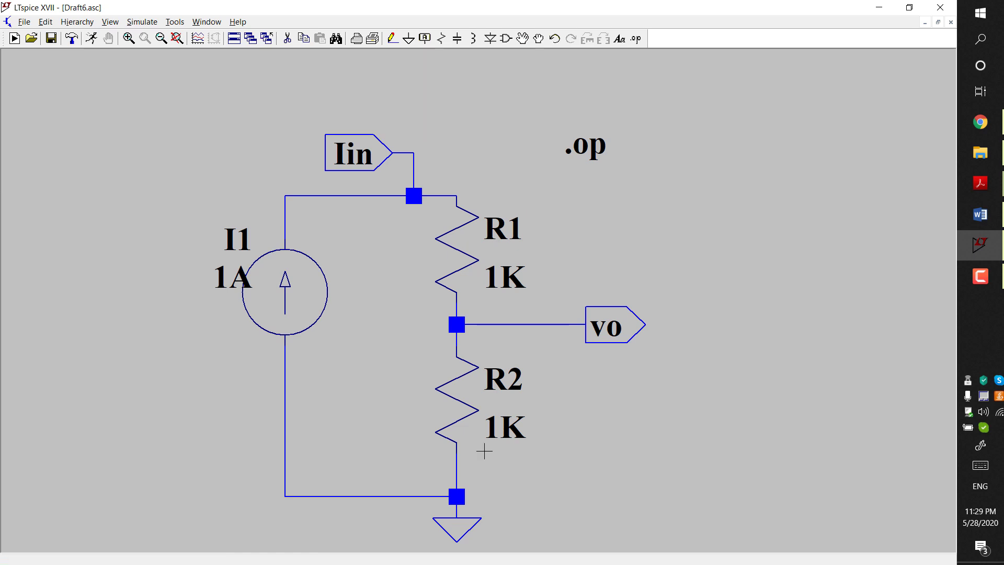
Step: Run the operating point simulation and examine the V(iin) node voltage in the results
left_click(93, 43)
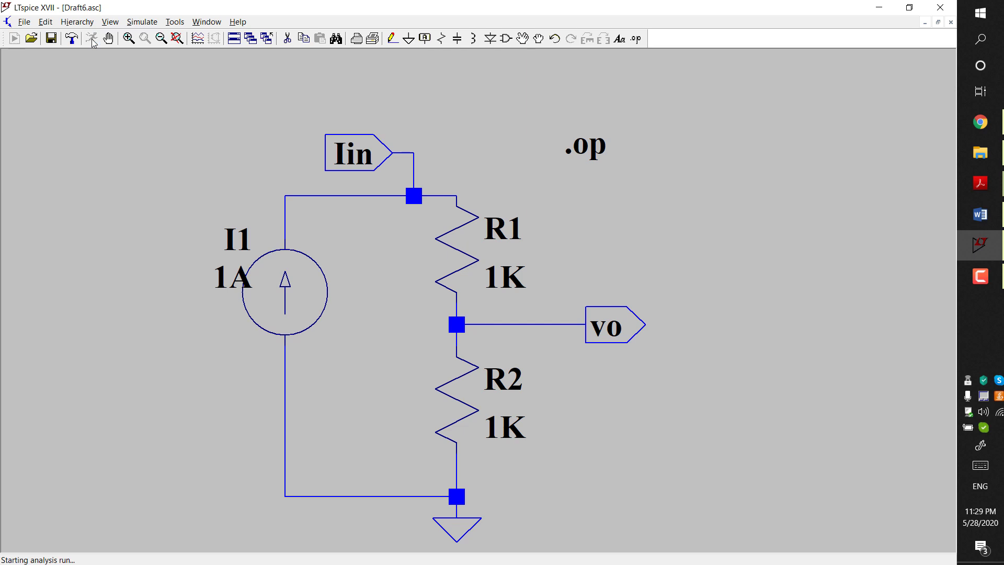
left_click_drag(758, 377, 805, 114)
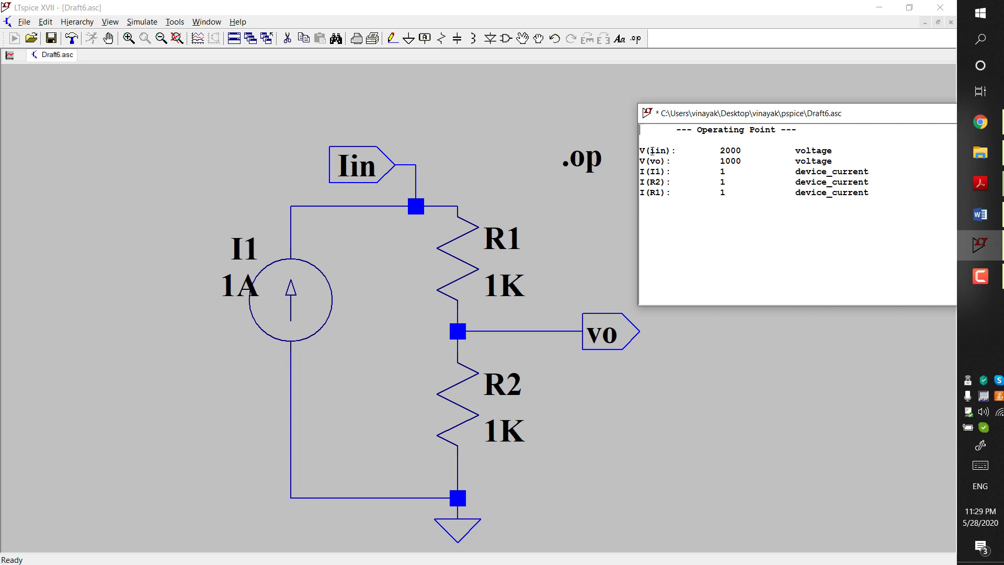
left_click_drag(654, 151, 668, 150)
left_click_drag(718, 149, 751, 151)
left_click(743, 155)
left_click_drag(747, 148, 680, 150)
Step: Review the I1, R2 and R1 device currents in the operating point results, and close them
left_click(660, 173)
left_click_drag(654, 181, 668, 182)
left_click_drag(728, 181, 716, 181)
left_click_drag(643, 193, 761, 191)
left_click_drag(819, 116, 724, 376)
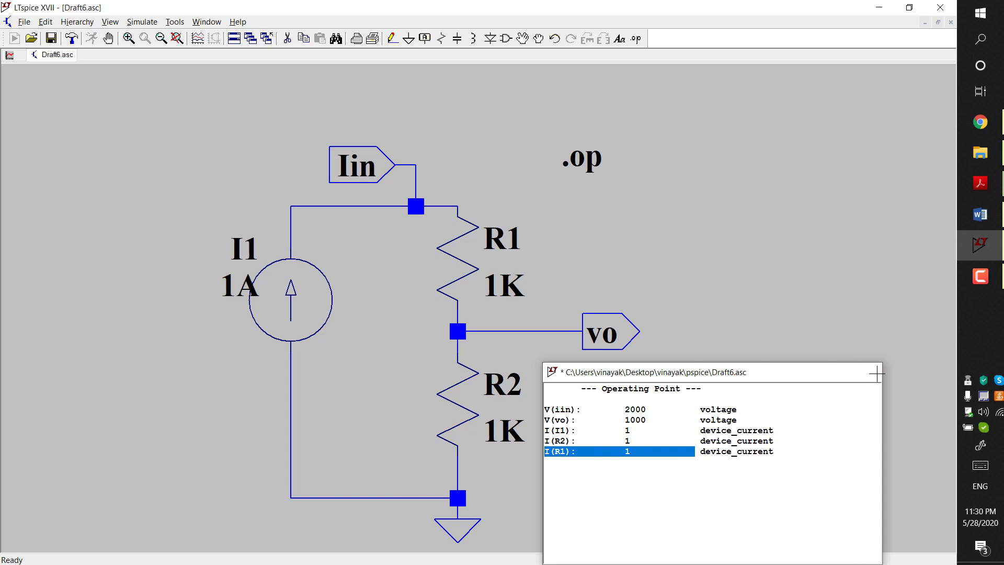
left_click(872, 372)
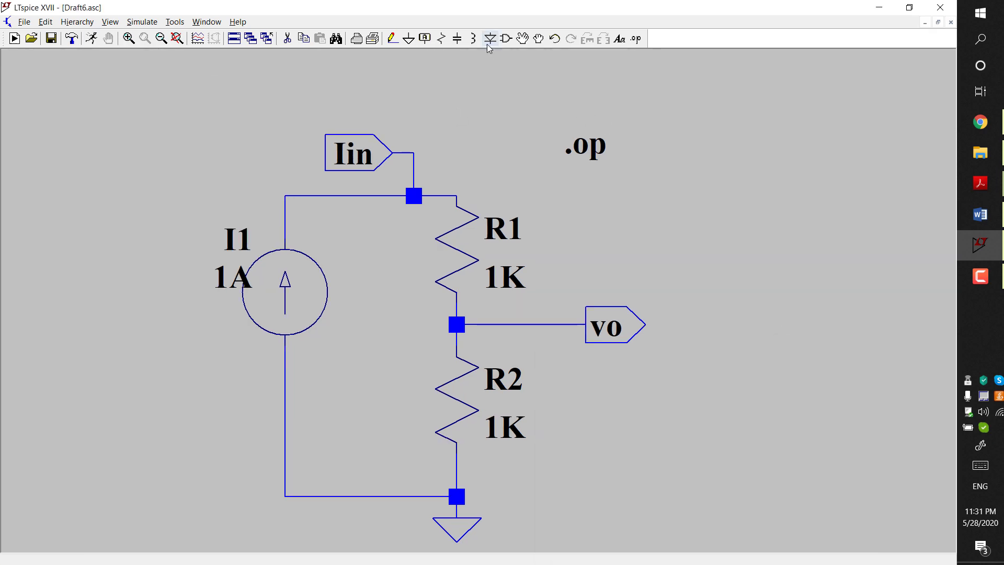
Step: Delete the .op directive from the schematic and start a new simulation command of the DC Transfer type
left_click(291, 42)
left_click(584, 145)
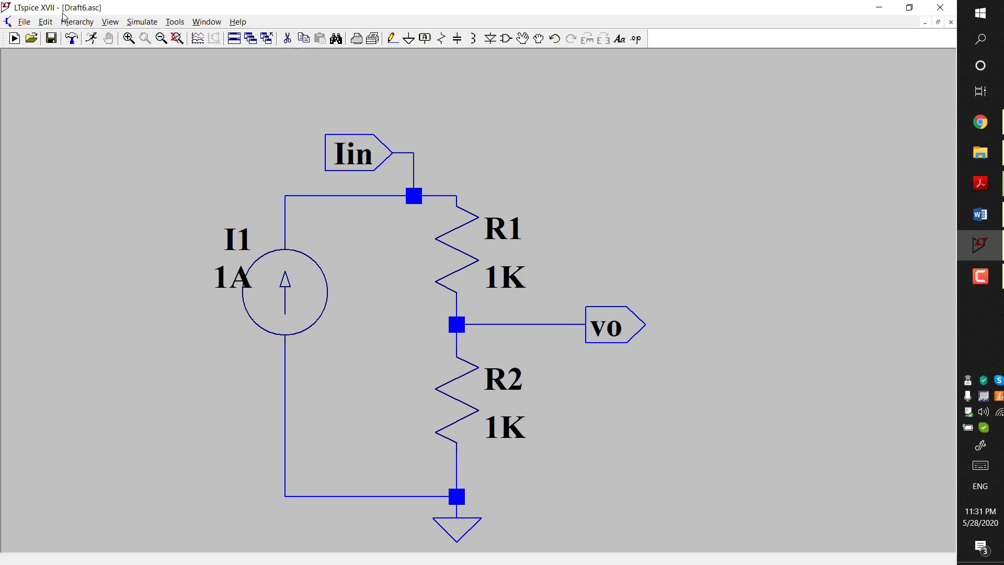
left_click(78, 22)
mouse_move(112, 23)
mouse_move(157, 25)
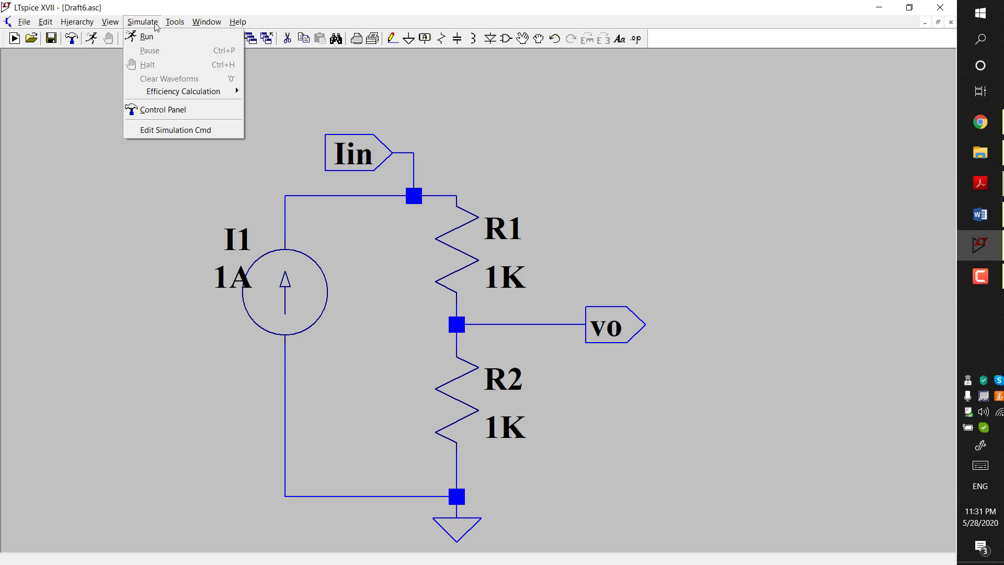
left_click(173, 135)
left_click_drag(549, 170, 773, 128)
left_click(767, 150)
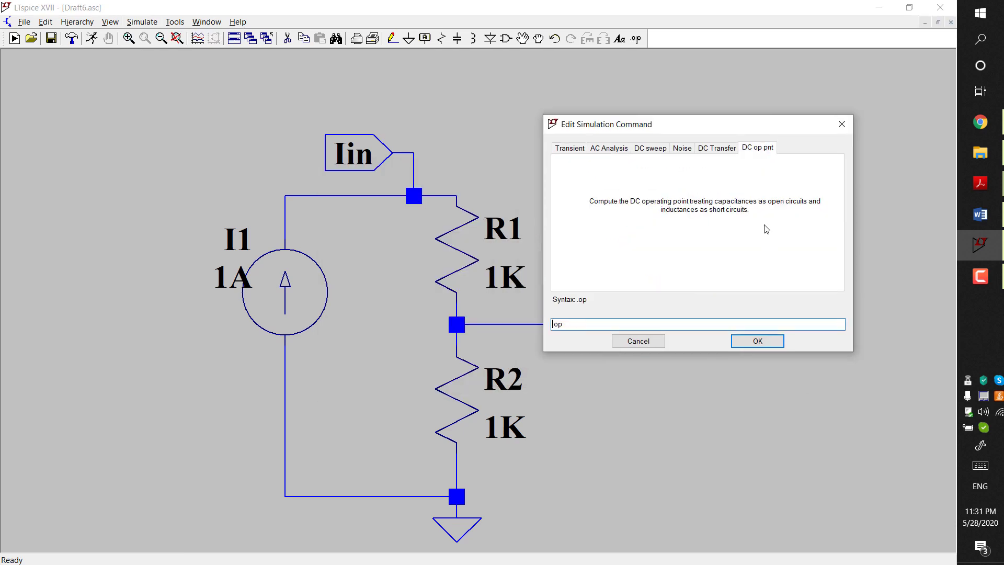
left_click(716, 149)
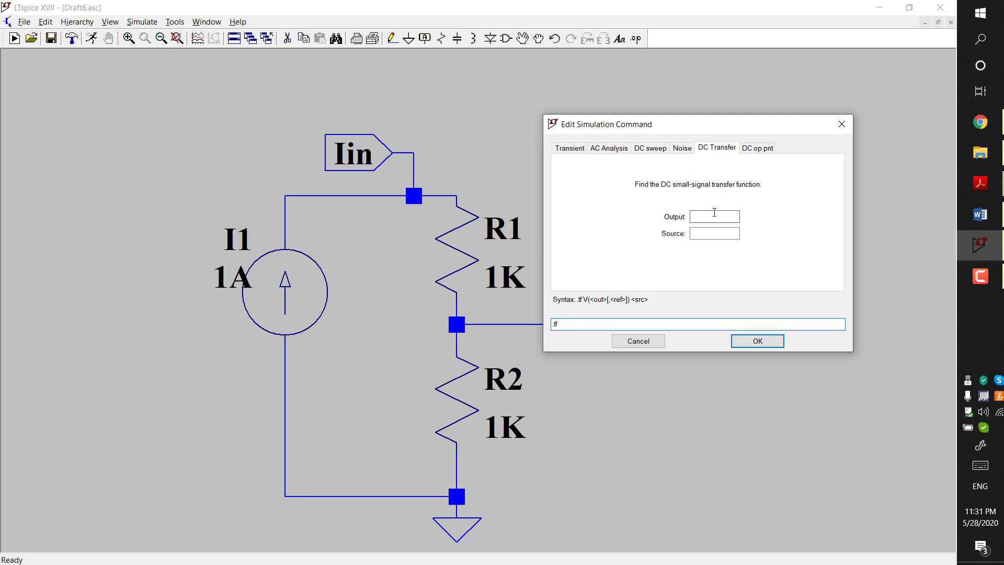
Step: Set the transfer function's output to v(vo) and source to I1, and place the directive in the empty area beside R1
left_click(710, 217)
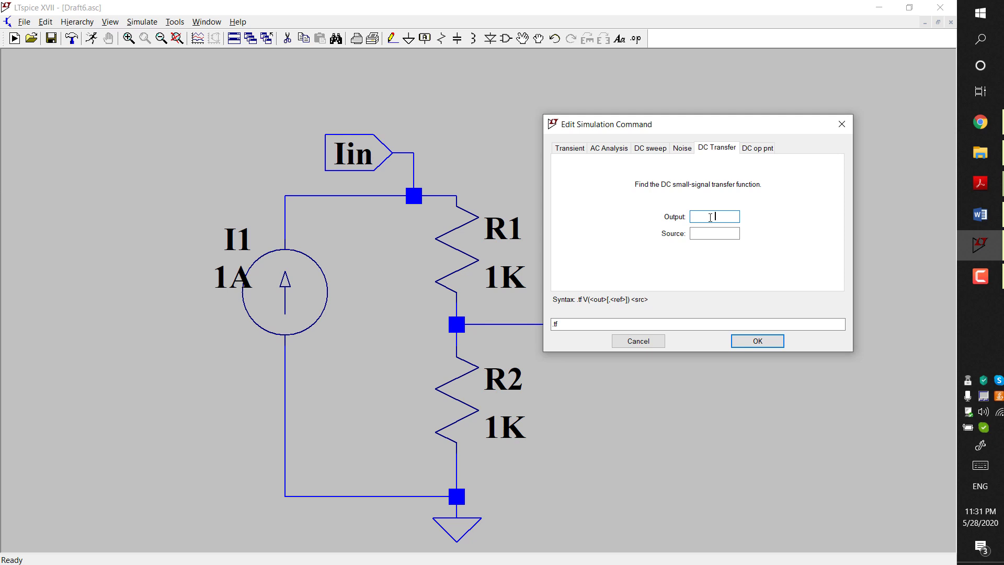
left_click_drag(744, 125, 821, 69)
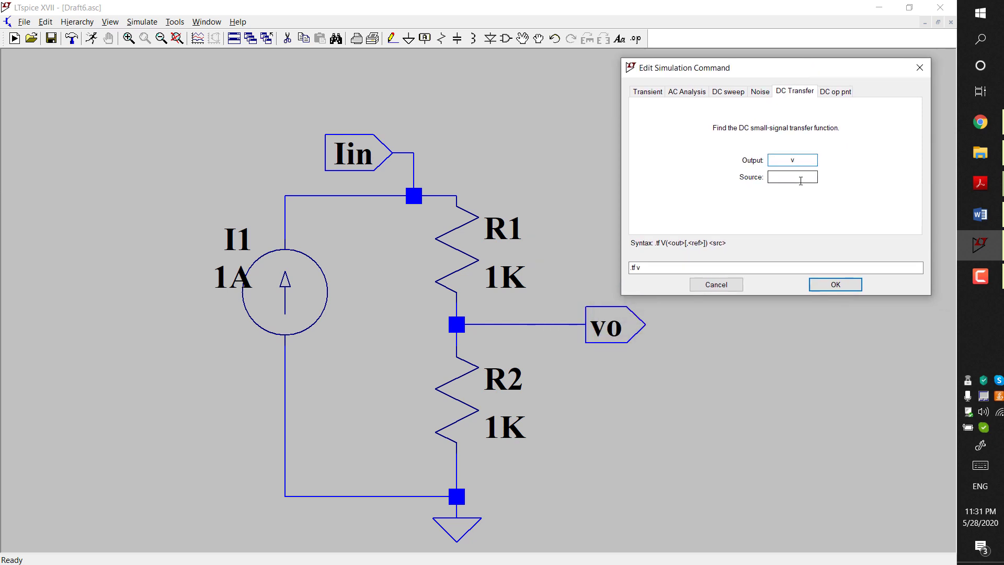
type("vo")
left_click(792, 176)
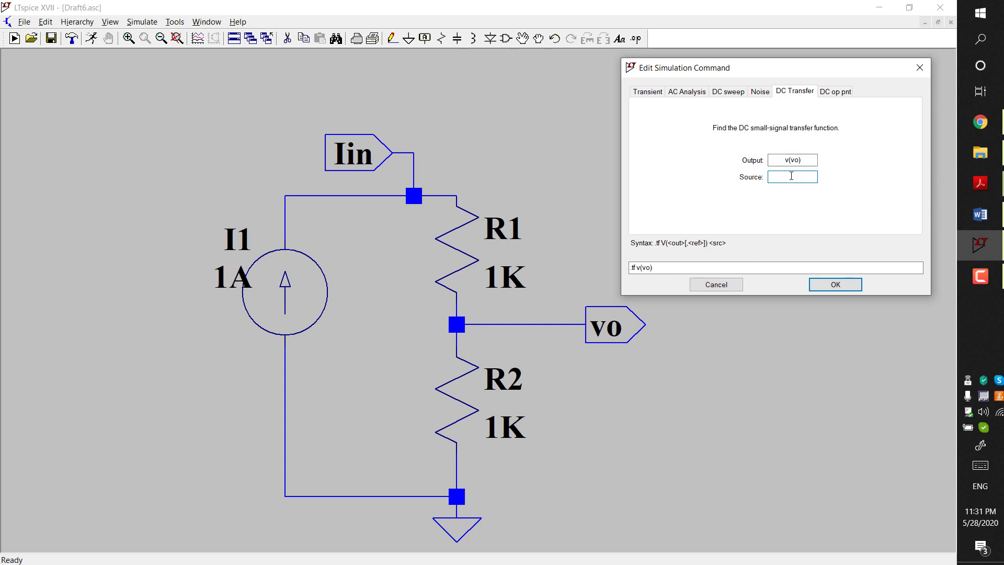
type("I1")
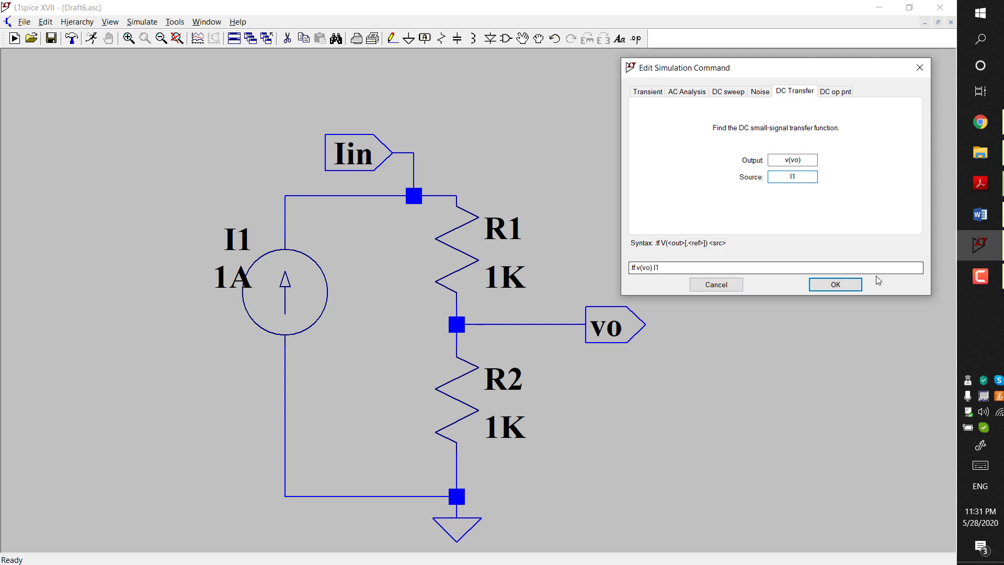
left_click(840, 287)
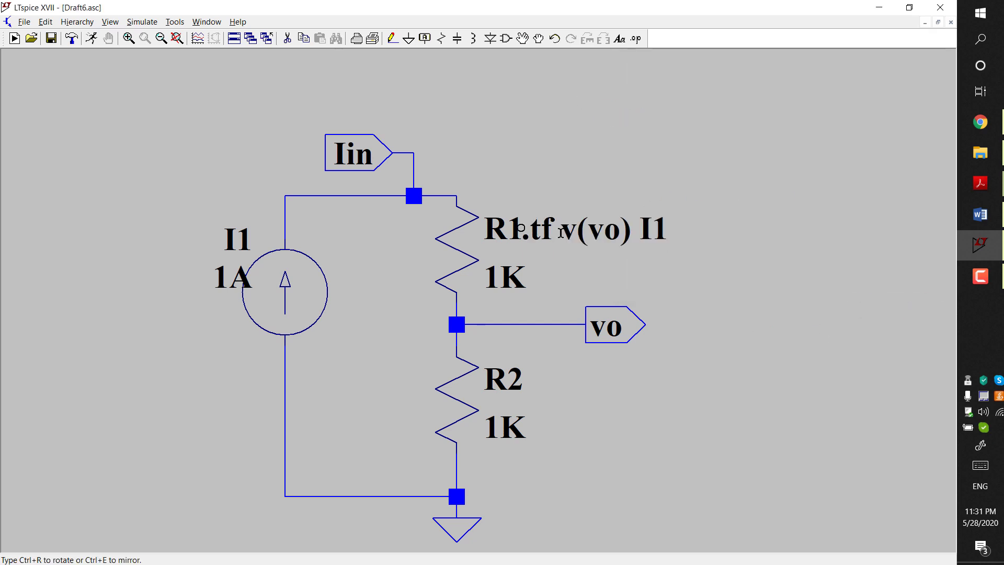
left_click(568, 204)
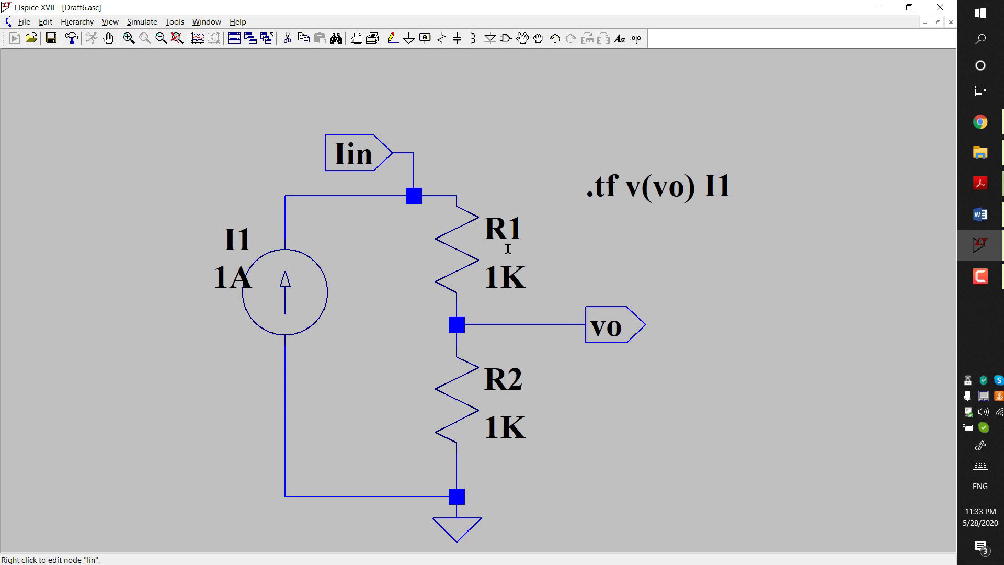
Step: Examine the DC transfer function results for output v(vo) and source I1, and close them
left_click_drag(748, 383, 797, 434)
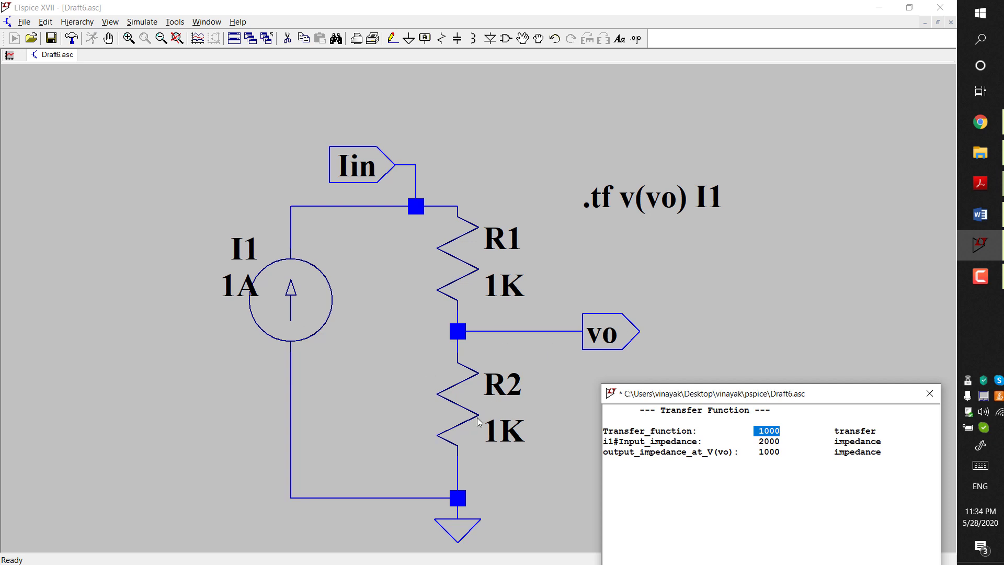
left_click(930, 399)
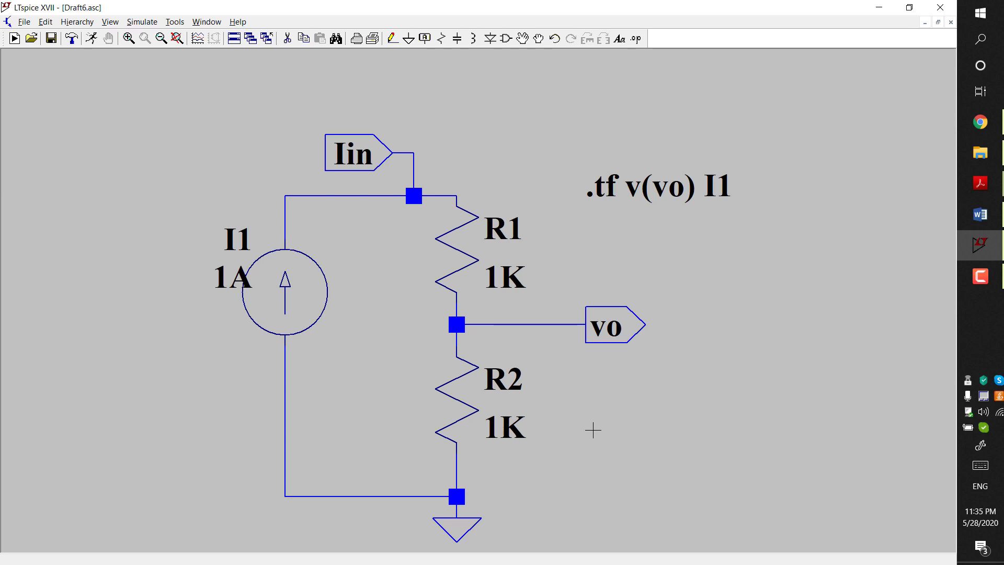
left_click(960, 287)
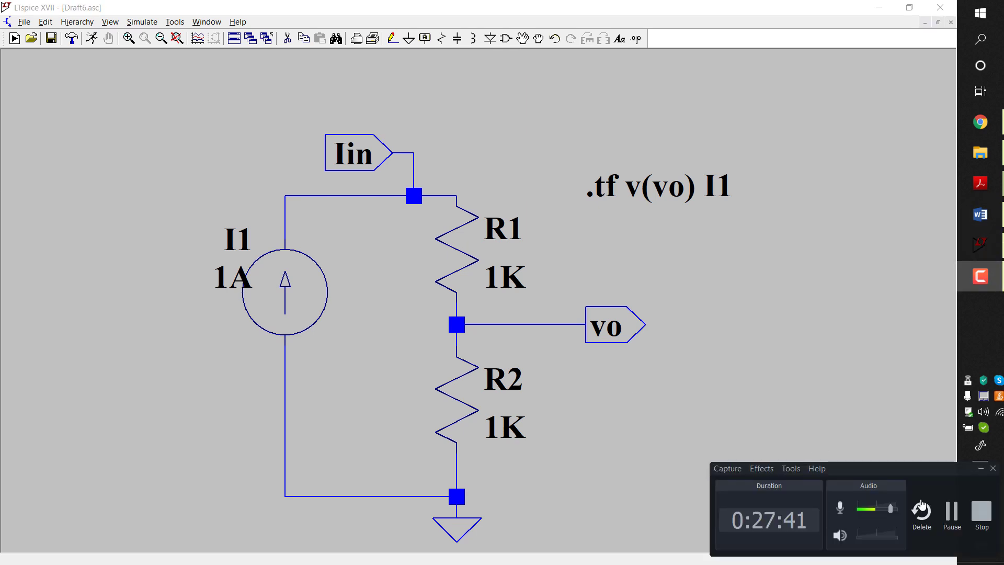